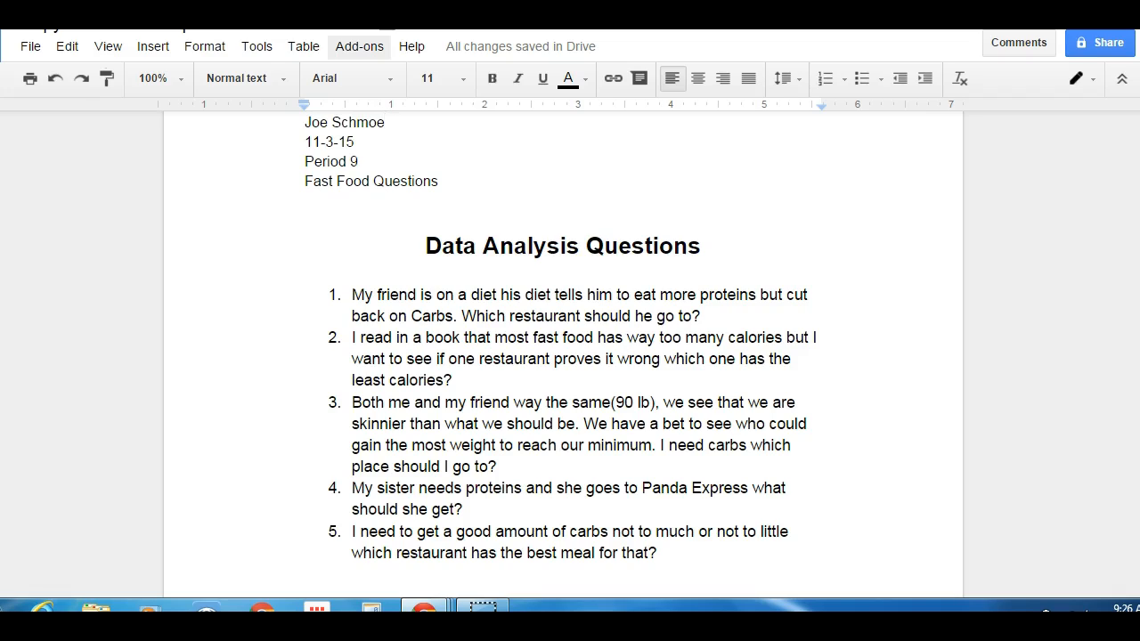
Step: Switch to the Fast Food spreadsheet and select the name and fat cells of Jr. Hamburger, Burrito and Sandwich together
key("ctrl+Tab")
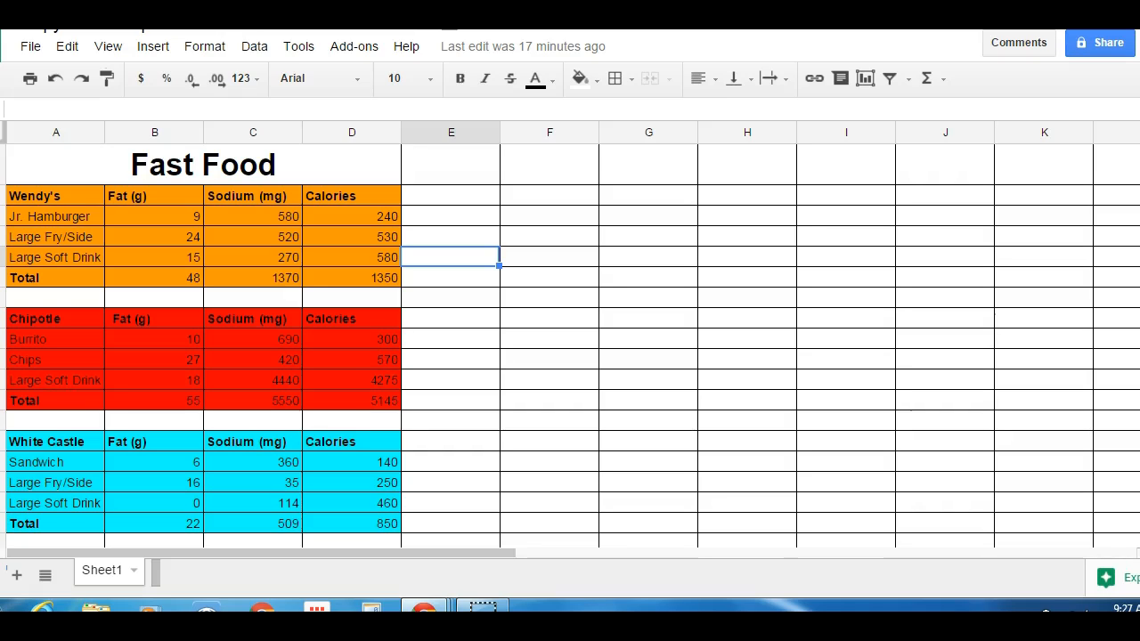
left_click(523, 333)
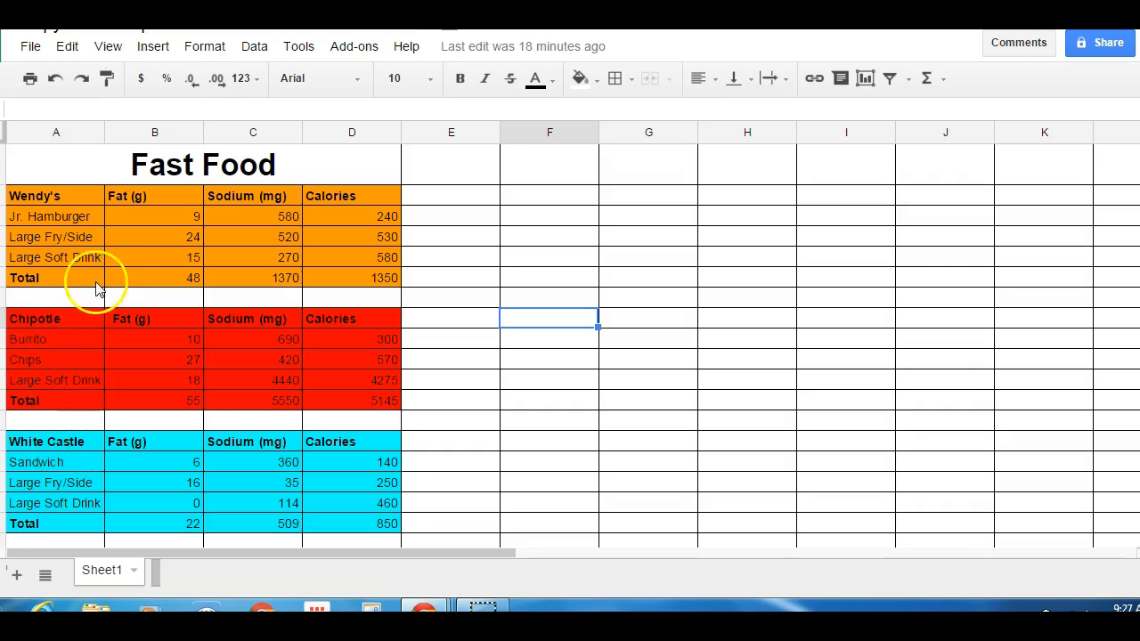
left_click(62, 217)
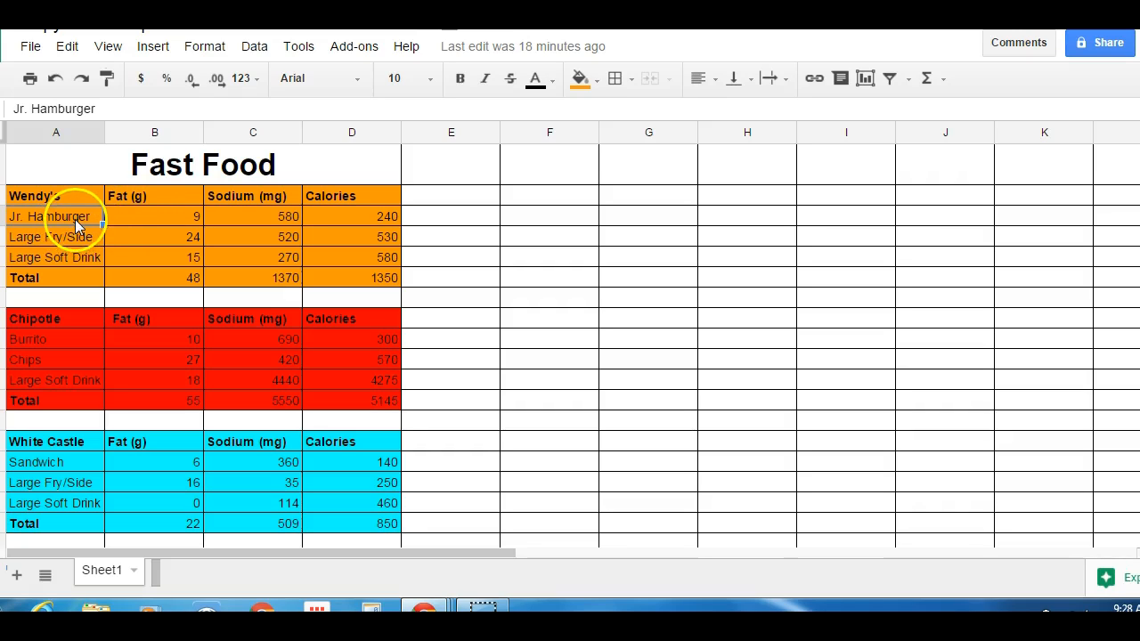
left_click(127, 218)
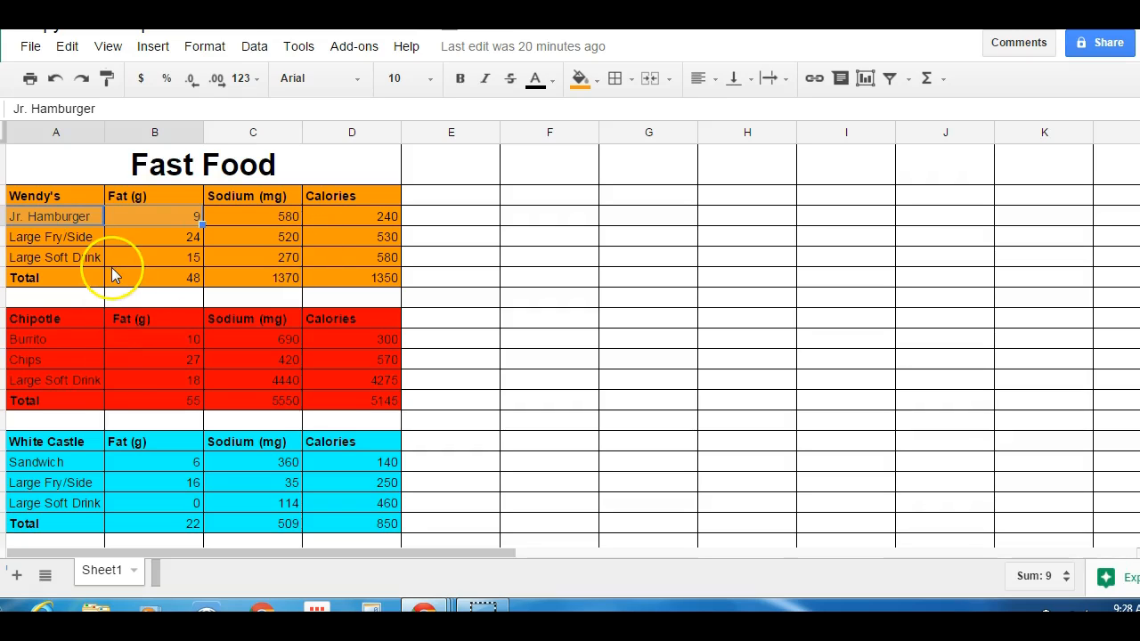
left_click(48, 338)
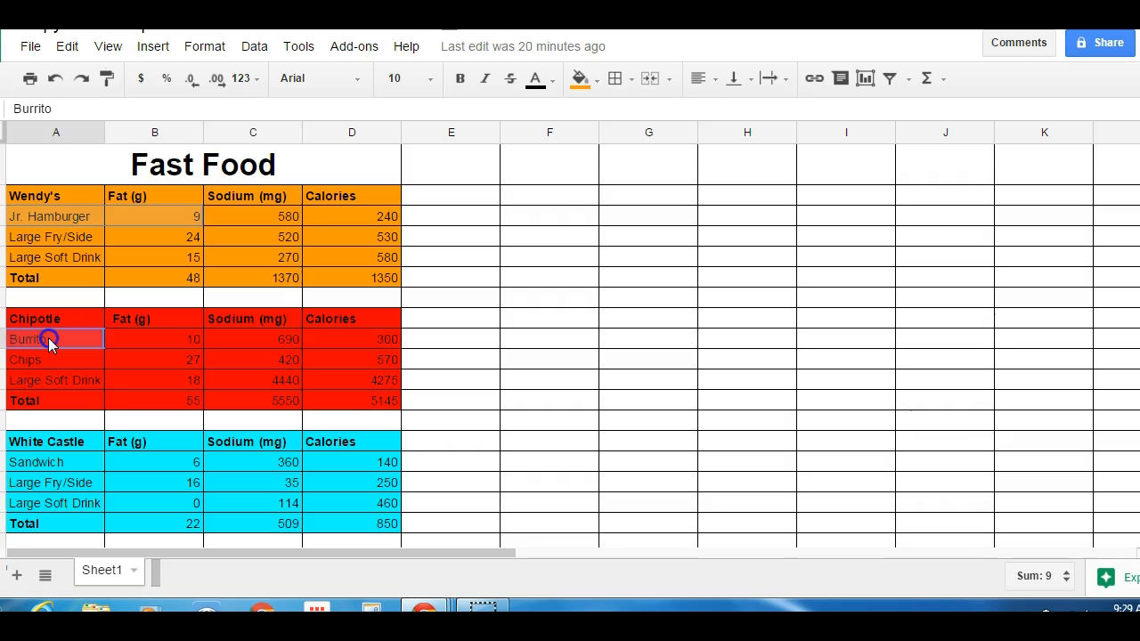
left_click_drag(103, 340, 133, 338)
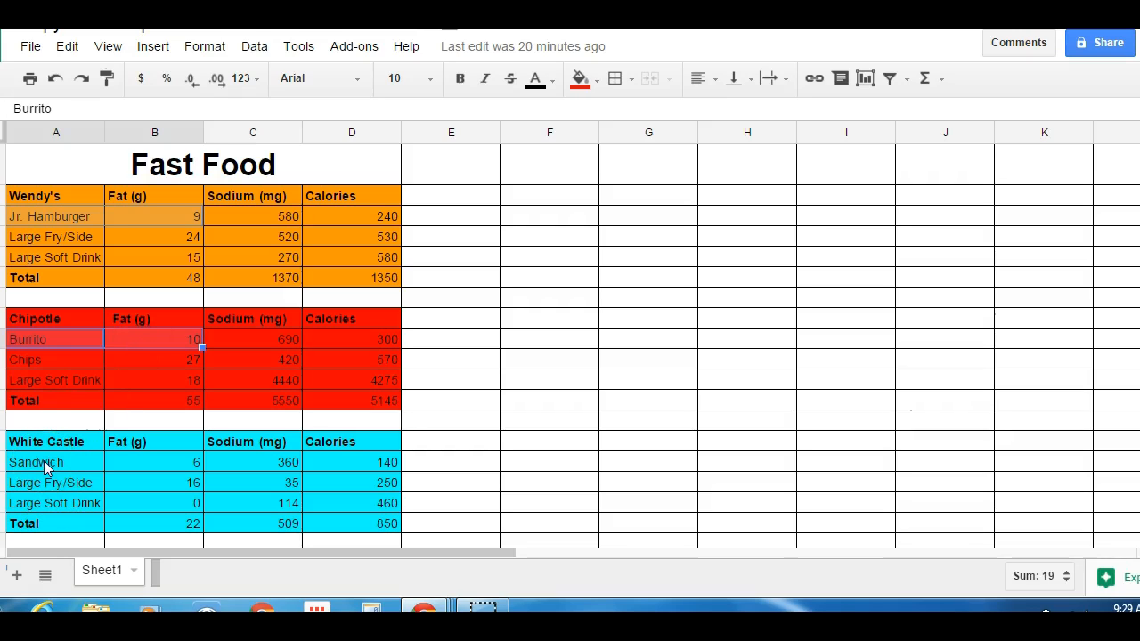
left_click_drag(46, 467, 132, 467)
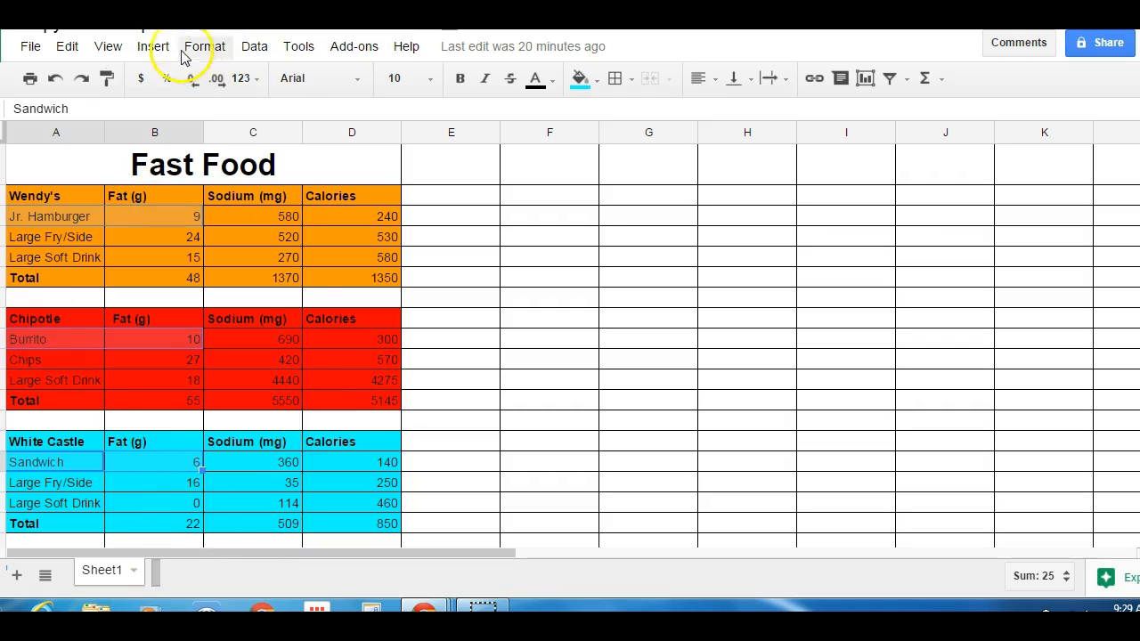
Step: Start a new chart from the selected entree cells and choose the standard column chart type
left_click(153, 50)
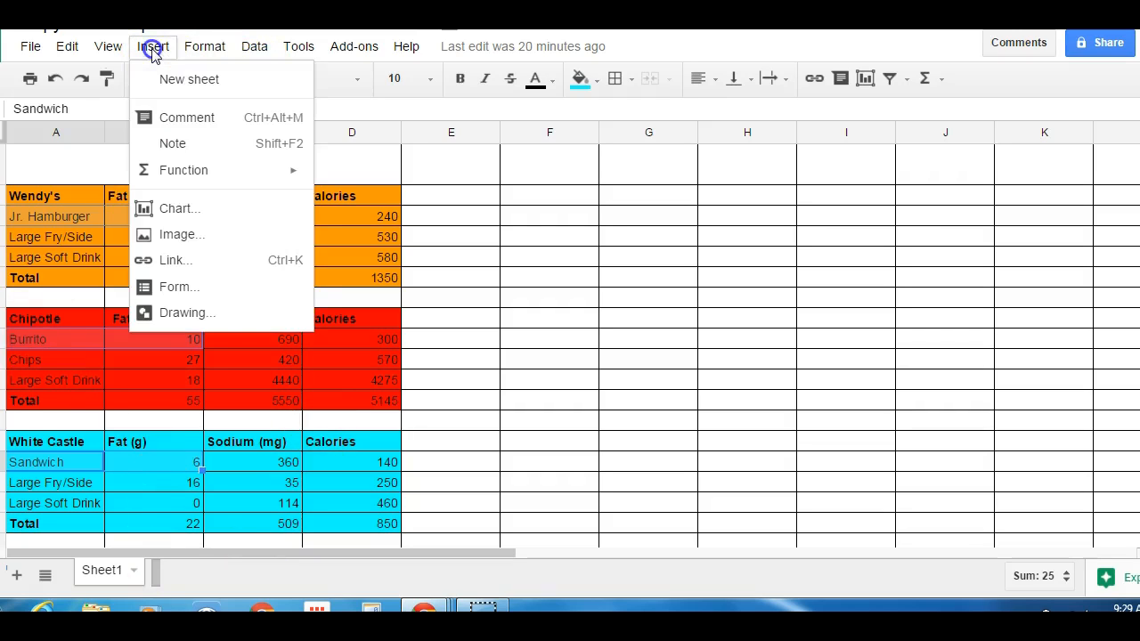
left_click(204, 205)
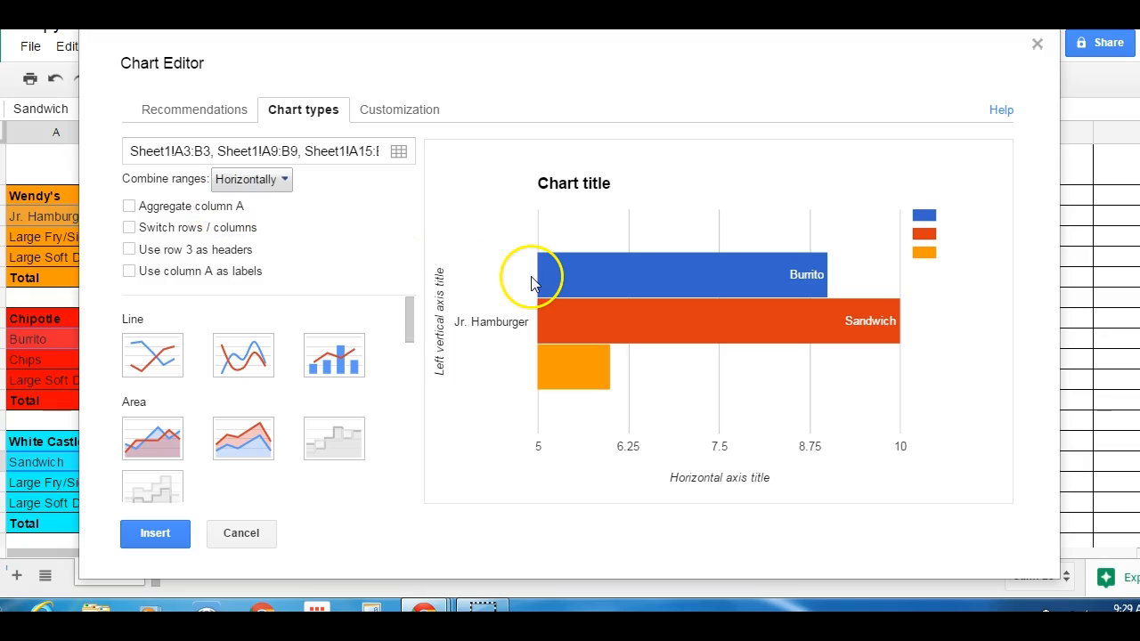
mouse_move(674, 265)
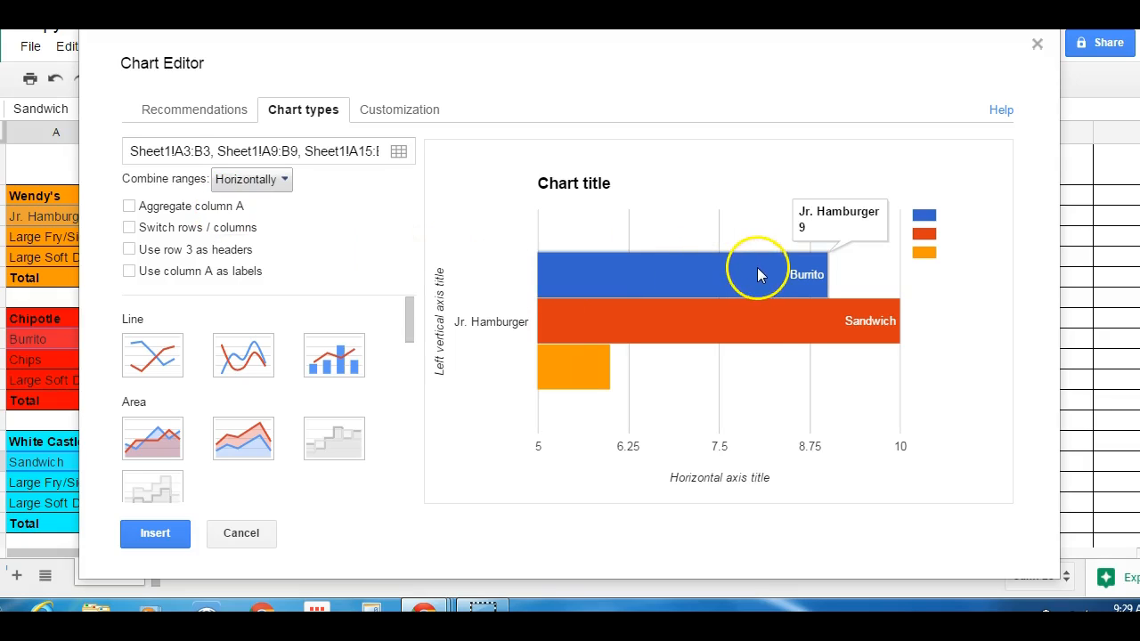
mouse_move(572, 376)
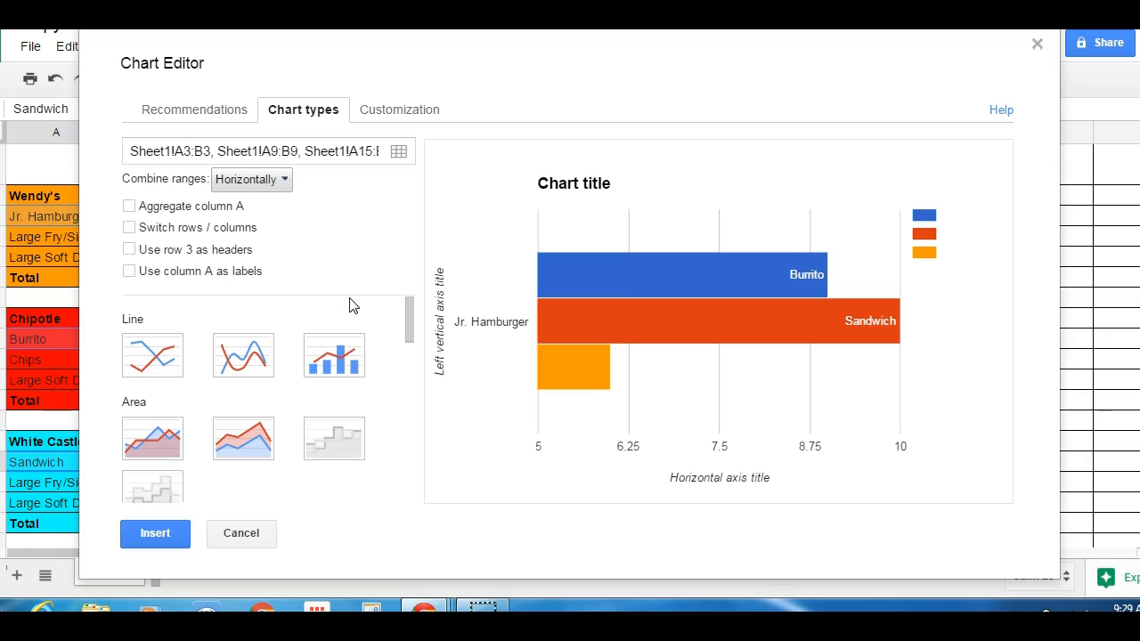
left_click(410, 316)
left_click_drag(413, 315, 412, 367)
left_click(185, 360)
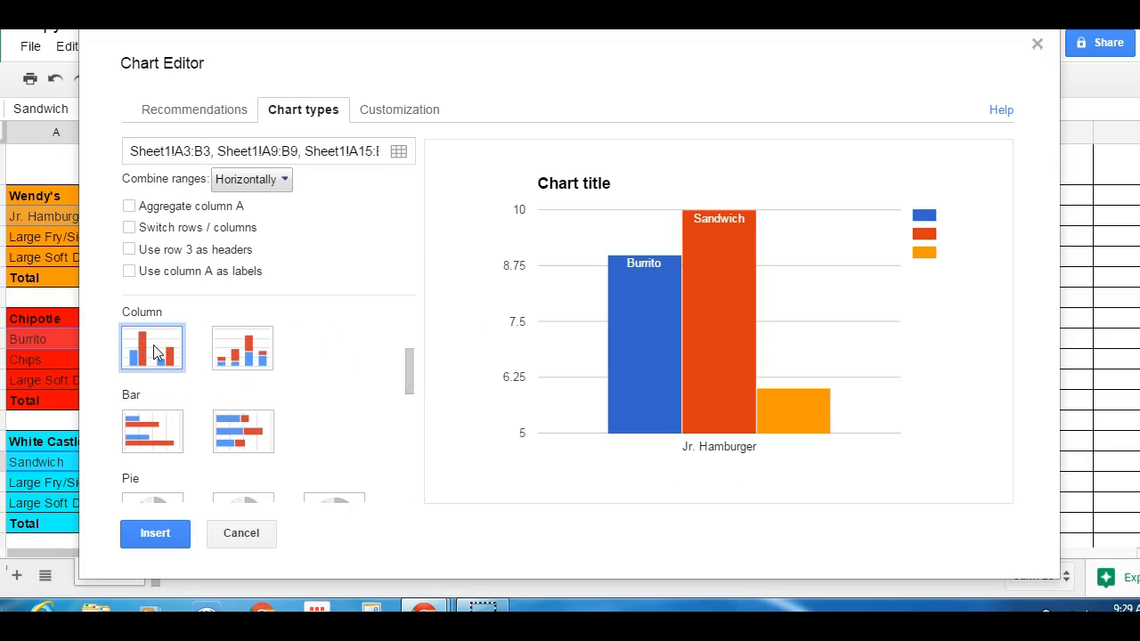
Step: Set the chart's data ranges to combine vertically
left_click(285, 182)
left_click(275, 179)
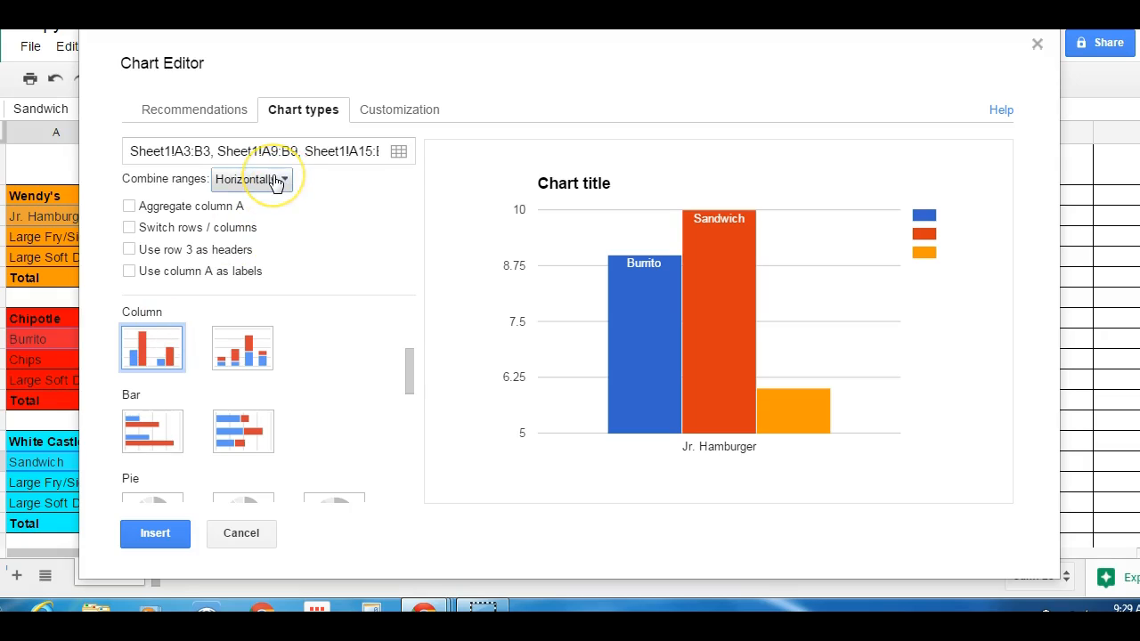
left_click(276, 179)
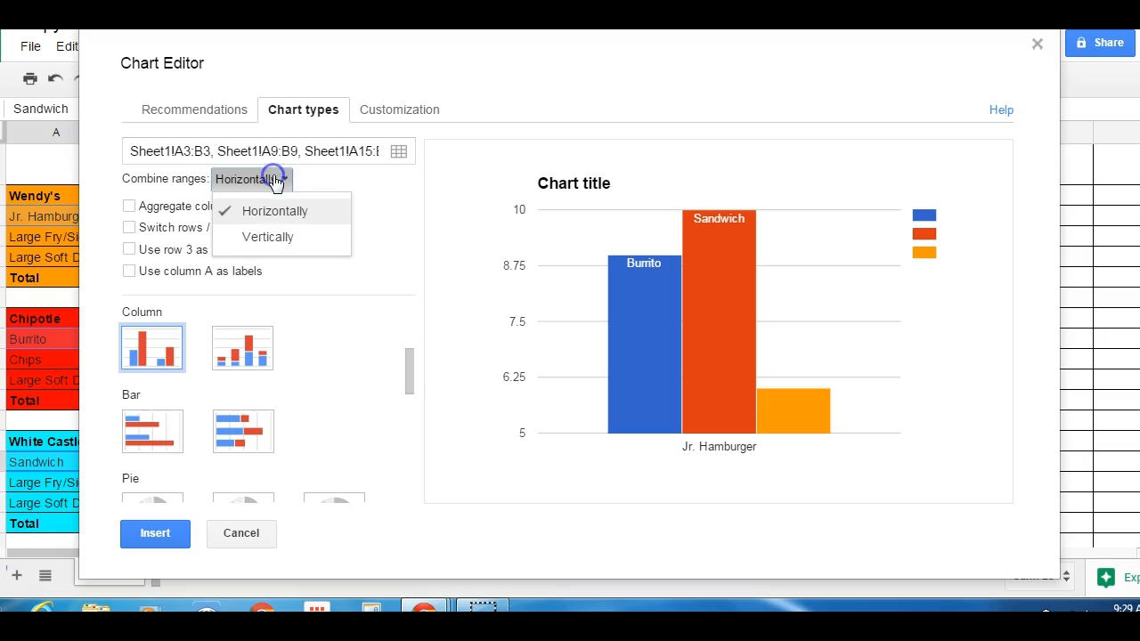
left_click(267, 238)
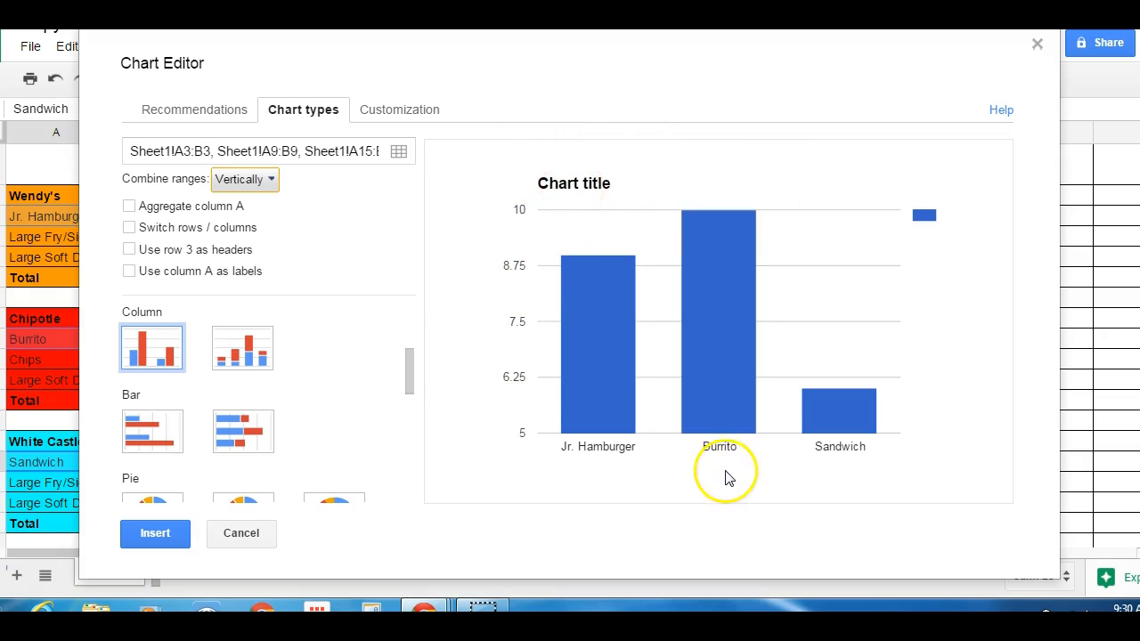
Step: Replace the default chart title with "Main Entree" in the chart's customization settings
left_click(395, 117)
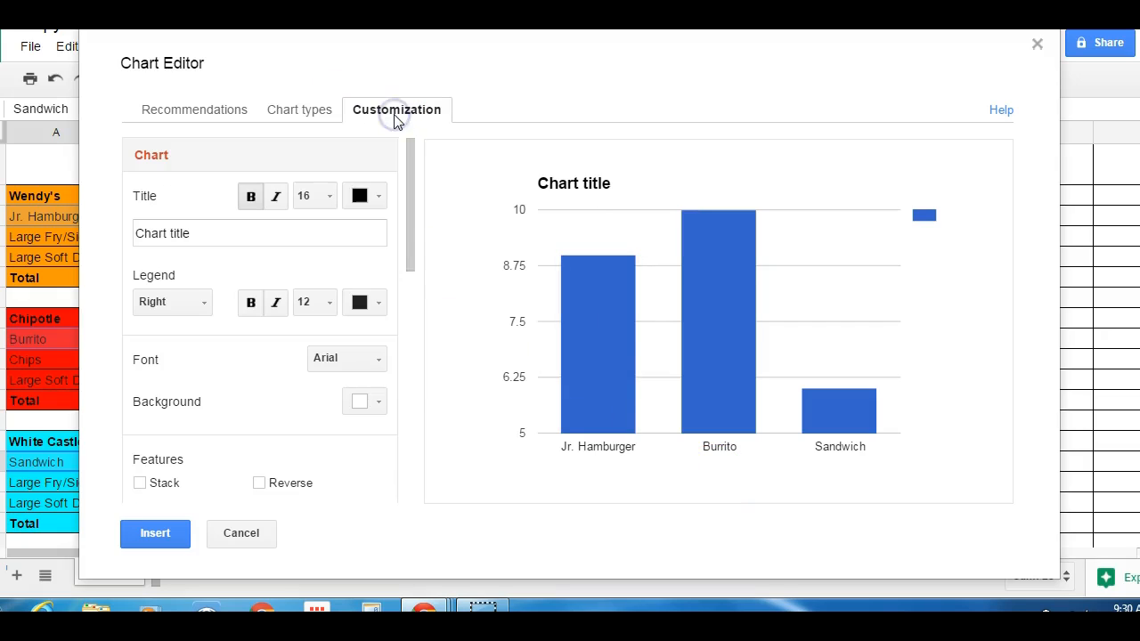
left_click(217, 236)
key("ctrl+a")
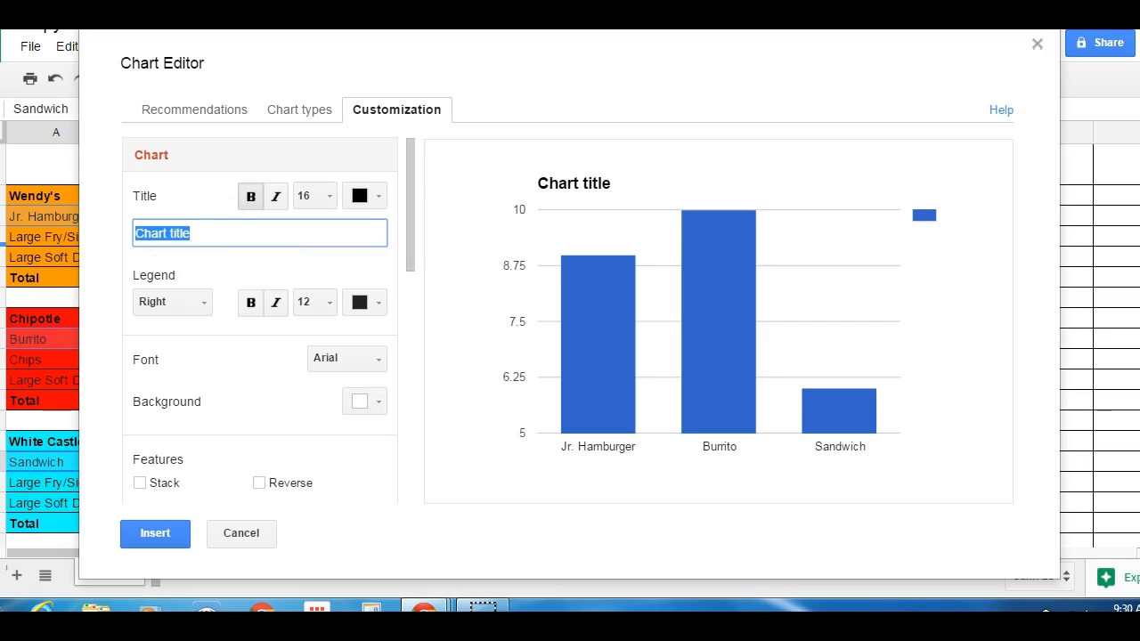
type("Main Entree")
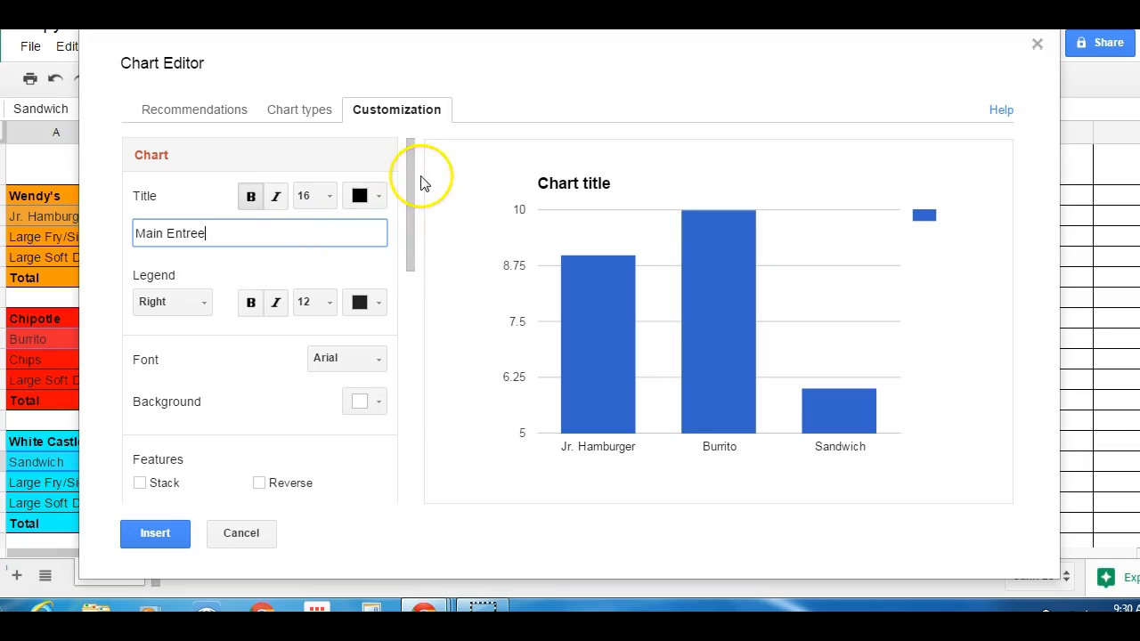
Step: Title the chart's horizontal axis "Main Entree item"
left_click_drag(413, 178, 416, 316)
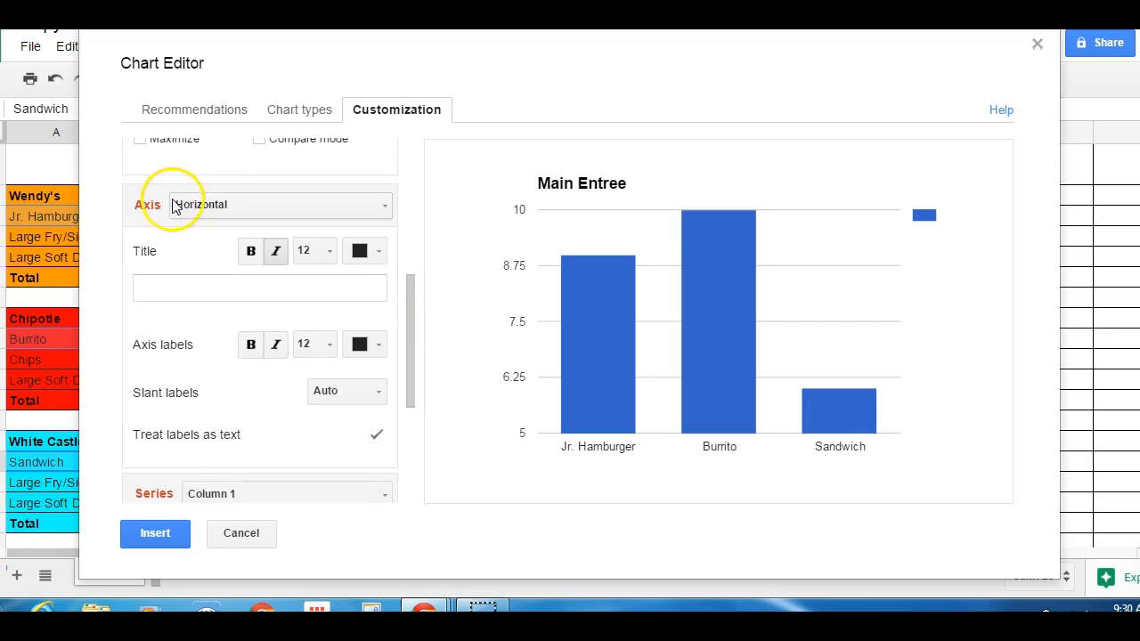
left_click(197, 205)
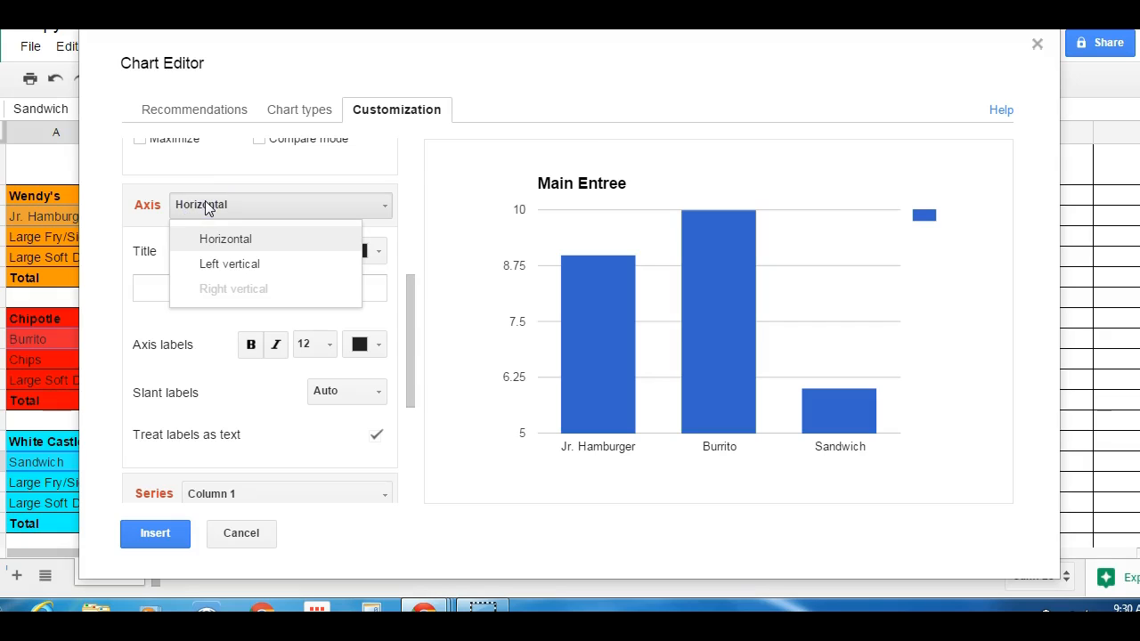
left_click(233, 267)
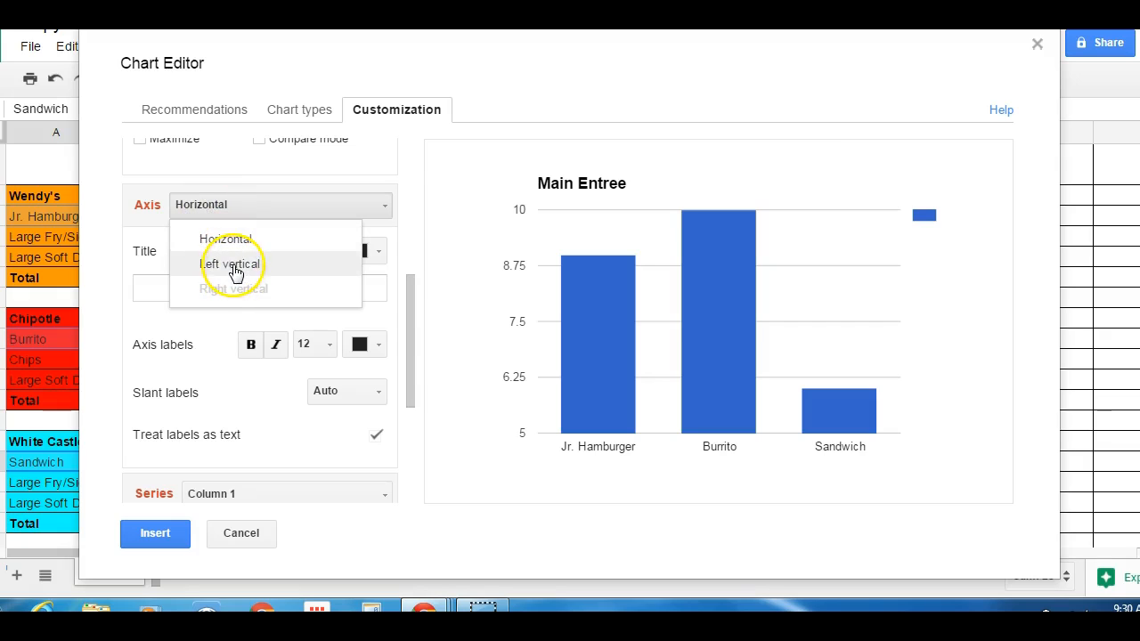
left_click(236, 241)
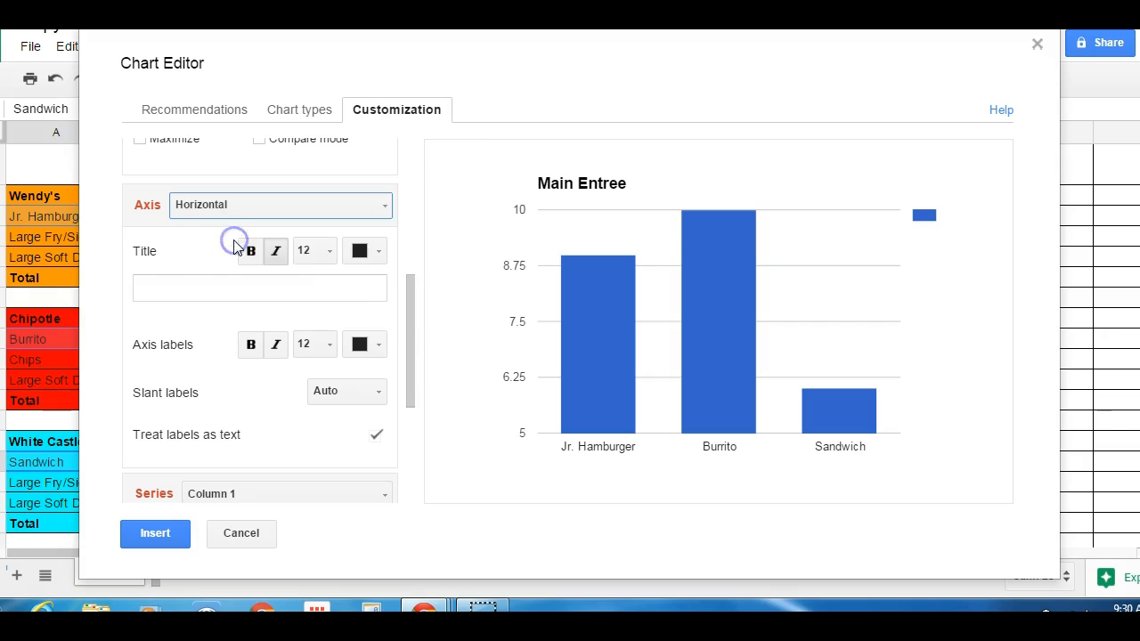
left_click(199, 283)
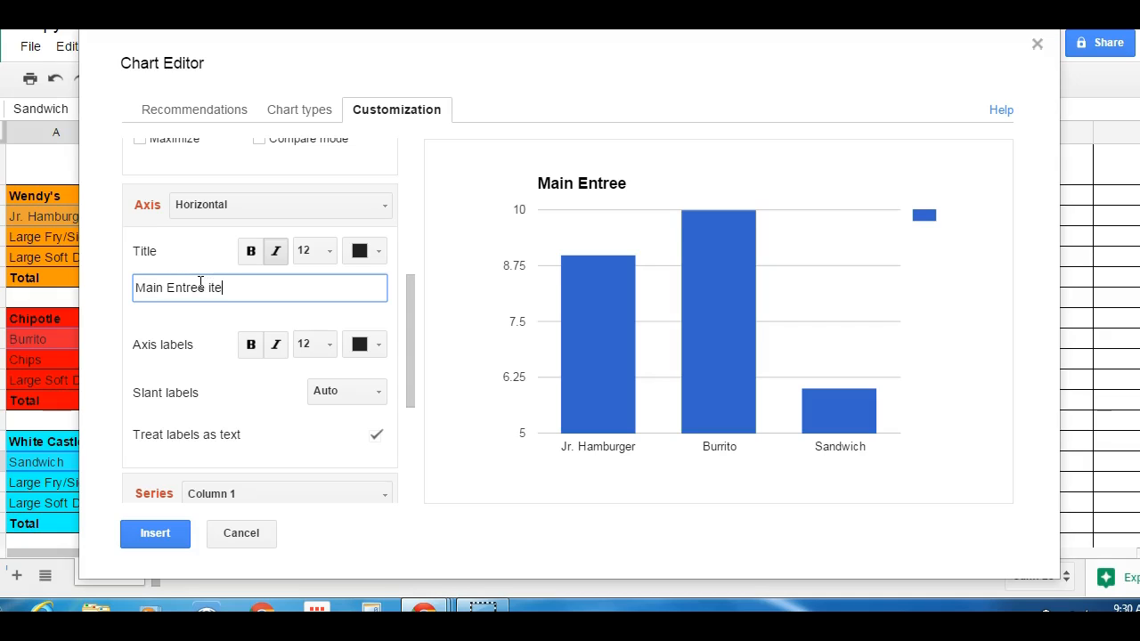
Step: Title the chart's left vertical axis "Fat Grams"
left_click(293, 215)
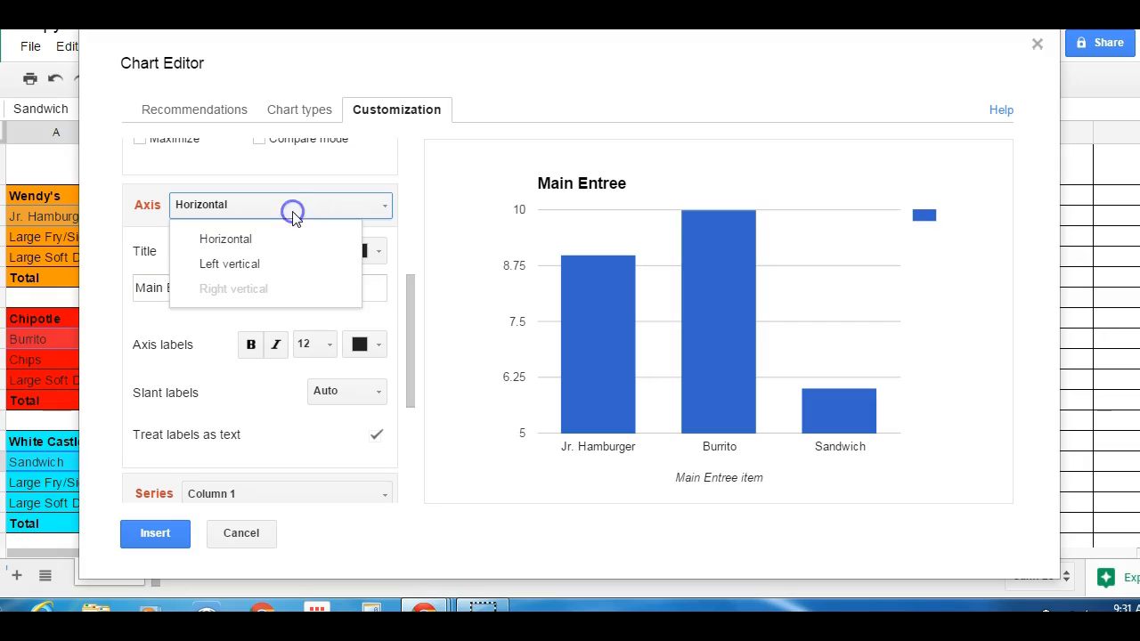
left_click(230, 264)
left_click(208, 287)
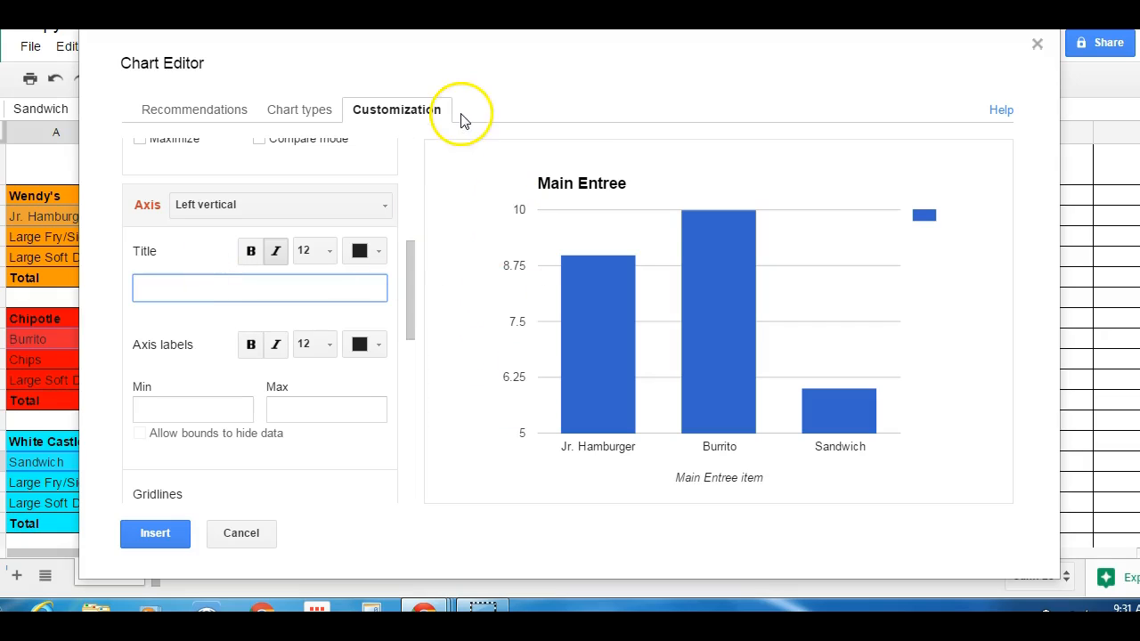
left_click_drag(490, 49, 523, 155)
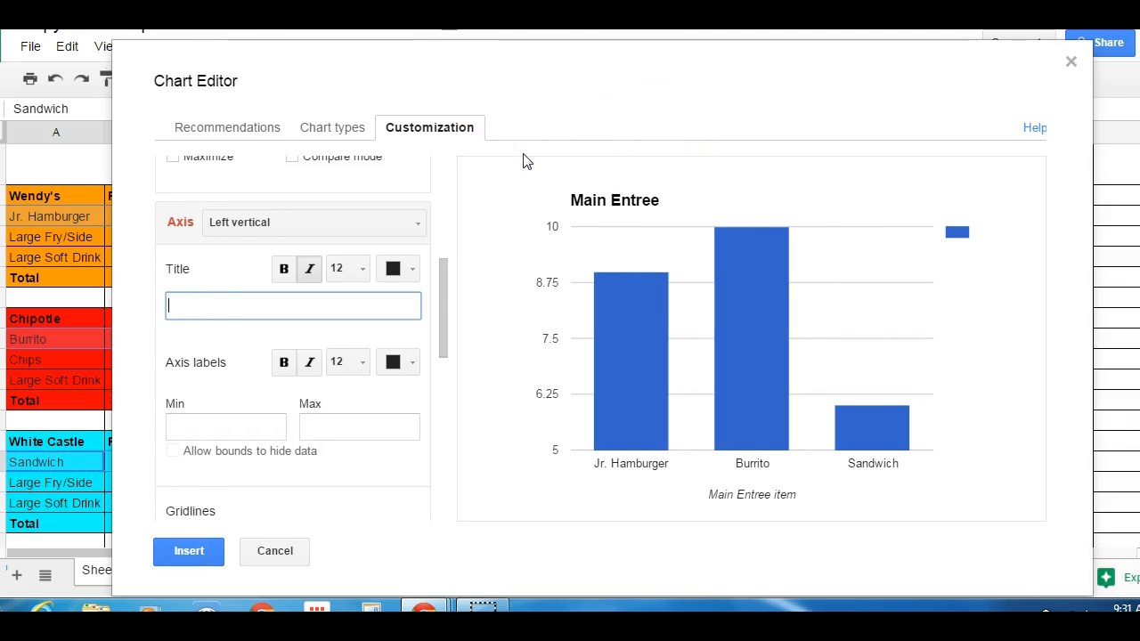
type("rams")
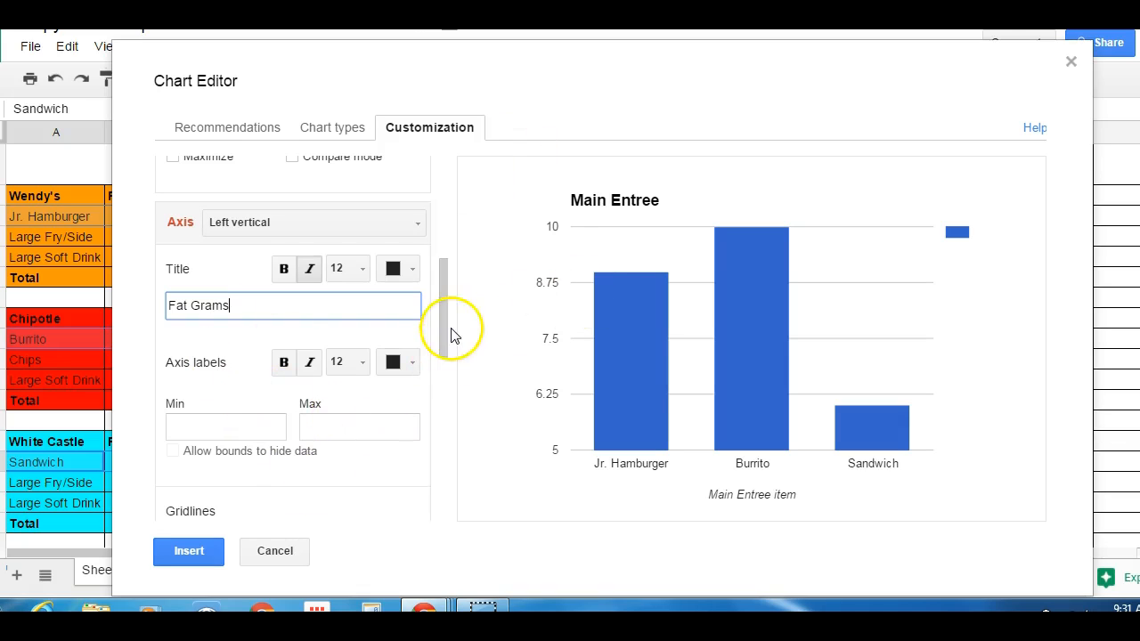
Step: Insert the customized Main Entree chart into the sheet
left_click_drag(445, 326, 443, 356)
left_click(400, 338)
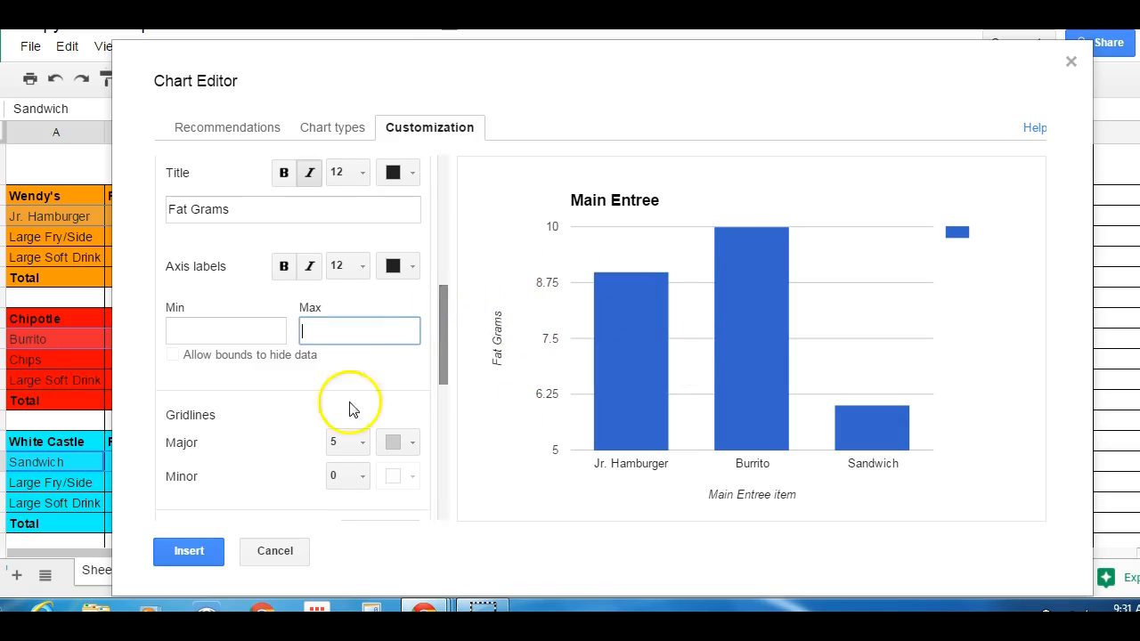
left_click(199, 551)
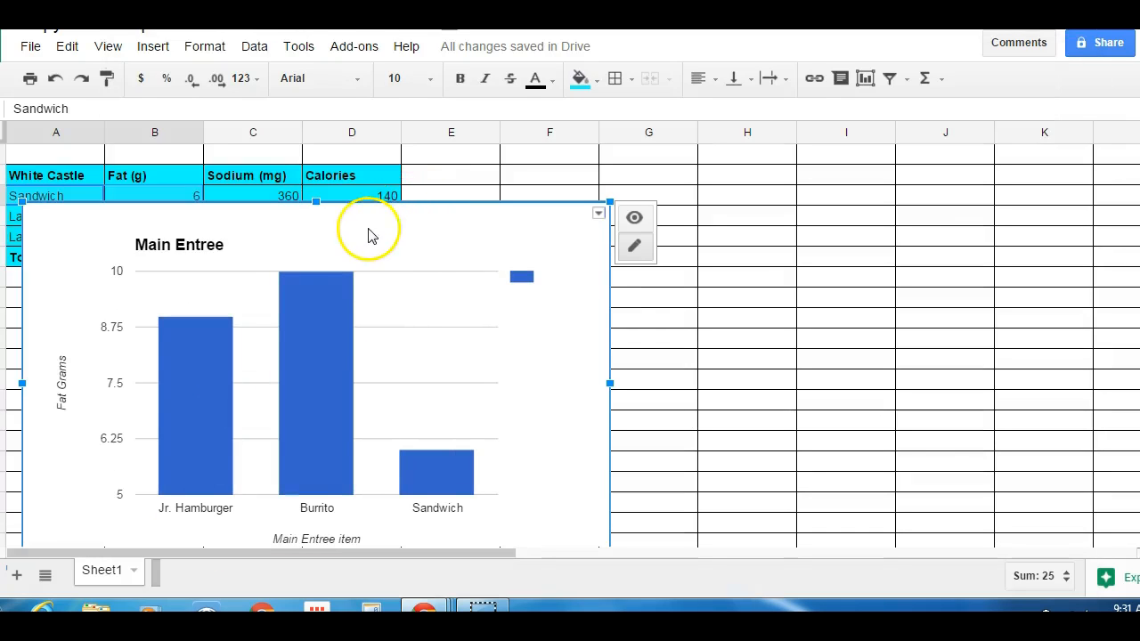
Step: Move the Main Entree chart beside the restaurant tables, over columns E to J with its top edge level with the Wendy's header row
left_click_drag(374, 228, 767, 189)
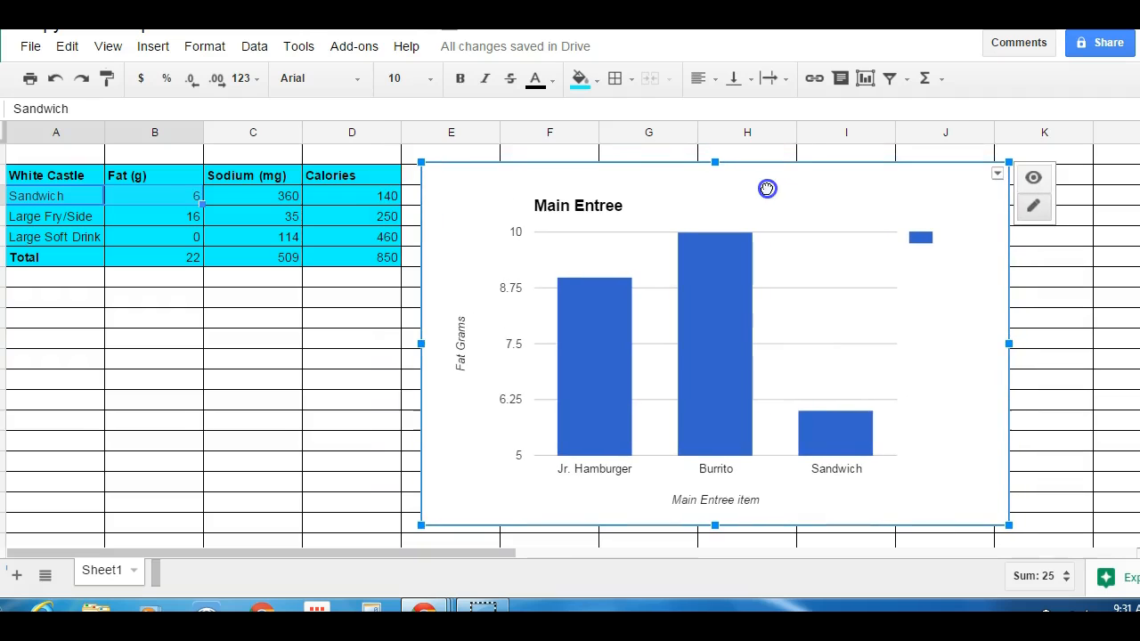
scroll(766, 191, "up", 3)
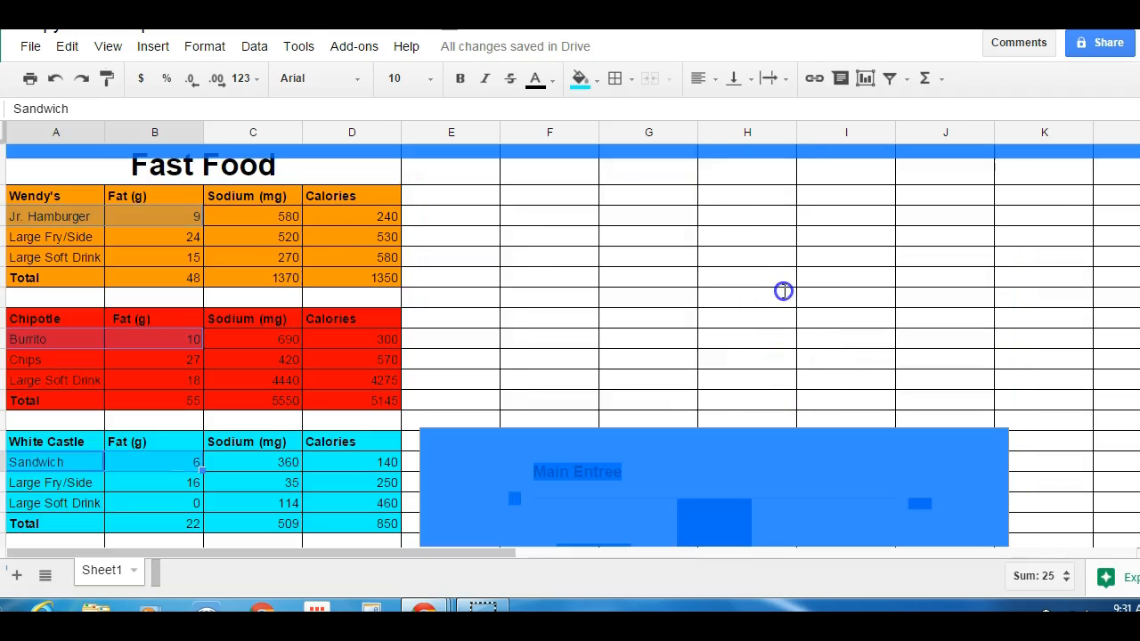
left_click(699, 405)
left_click_drag(721, 441, 732, 199)
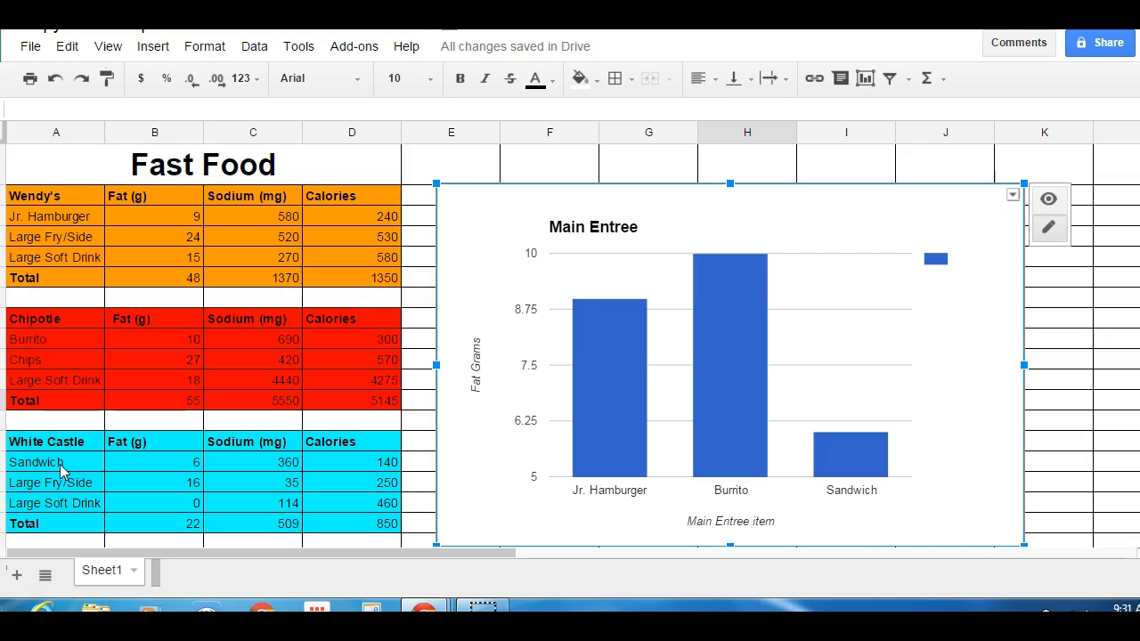
left_click(1036, 307)
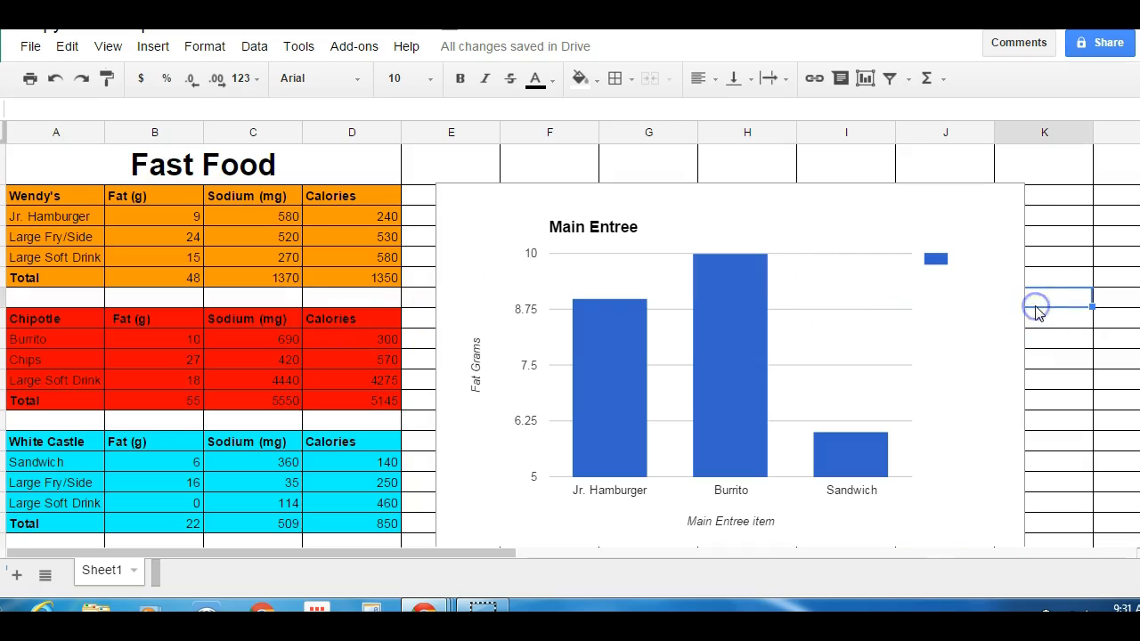
scroll(1037, 313, "down", 2)
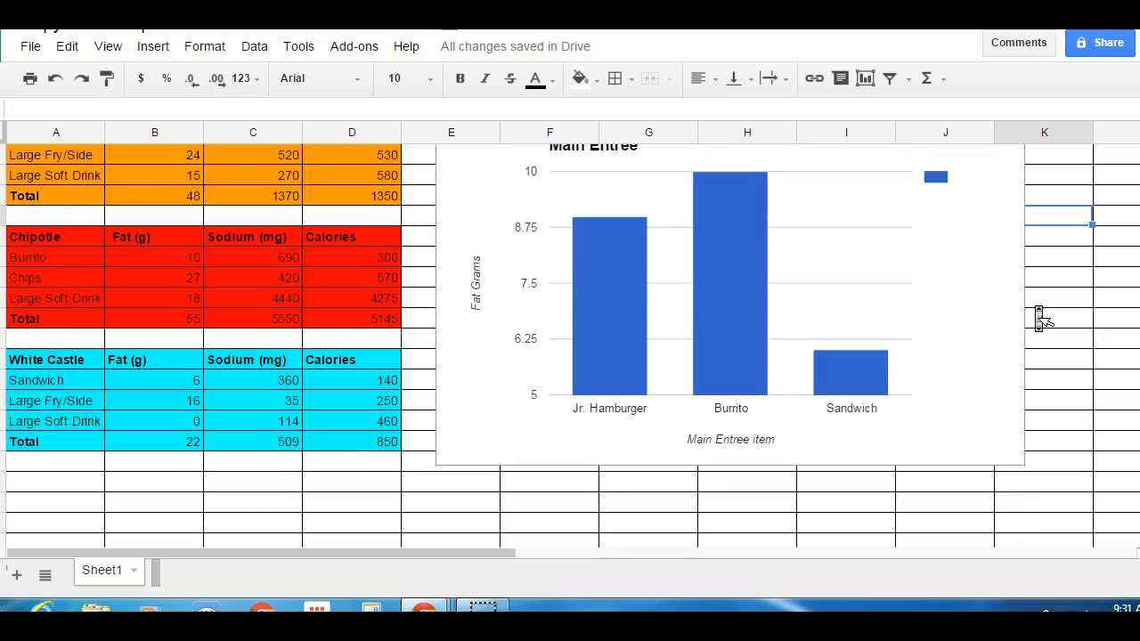
scroll(1037, 313, "up", 2)
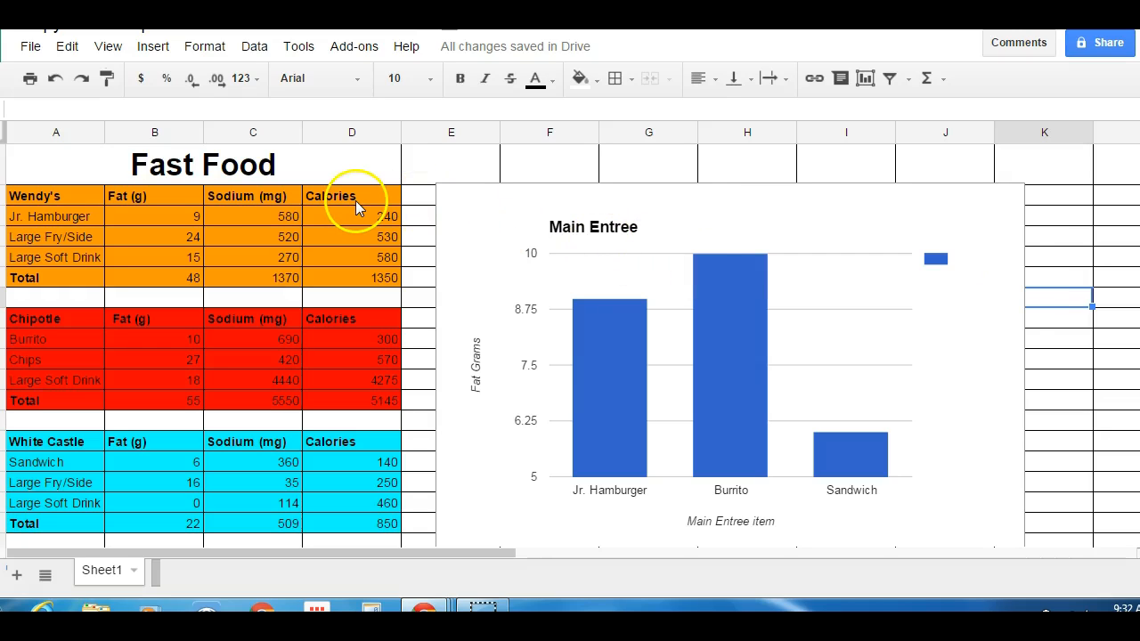
left_click_drag(53, 218, 58, 258)
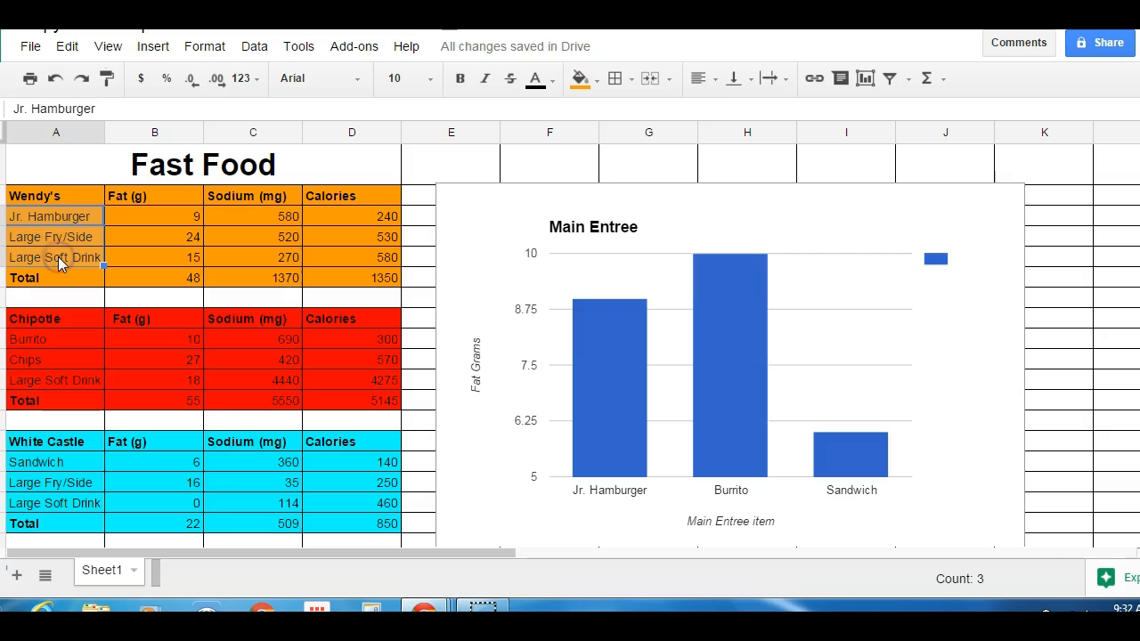
left_click(270, 213)
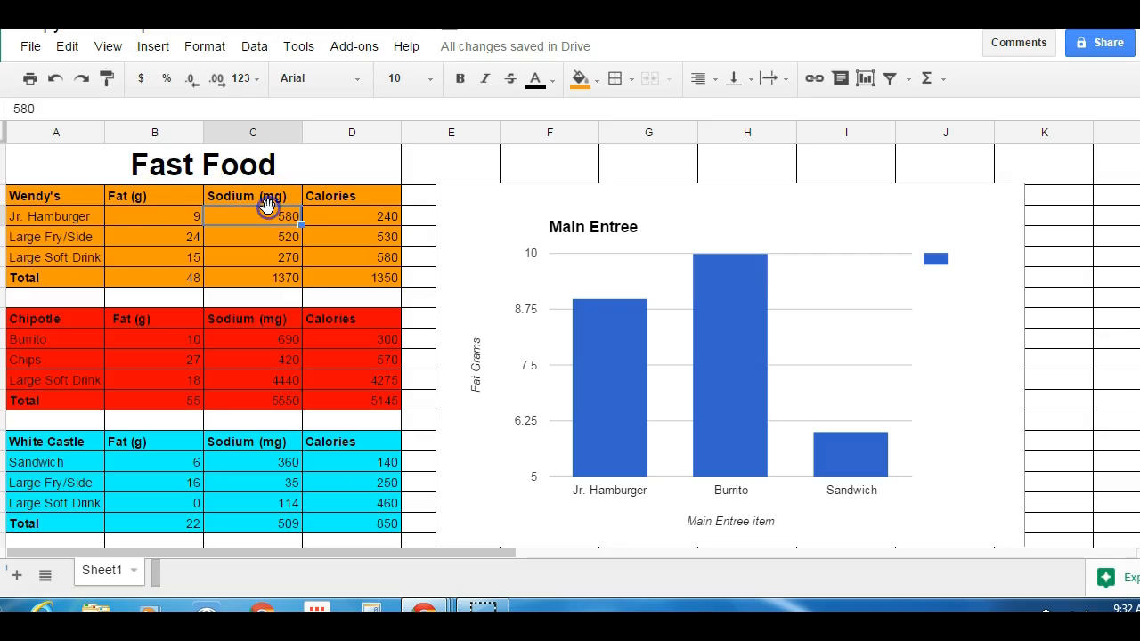
left_click(69, 215)
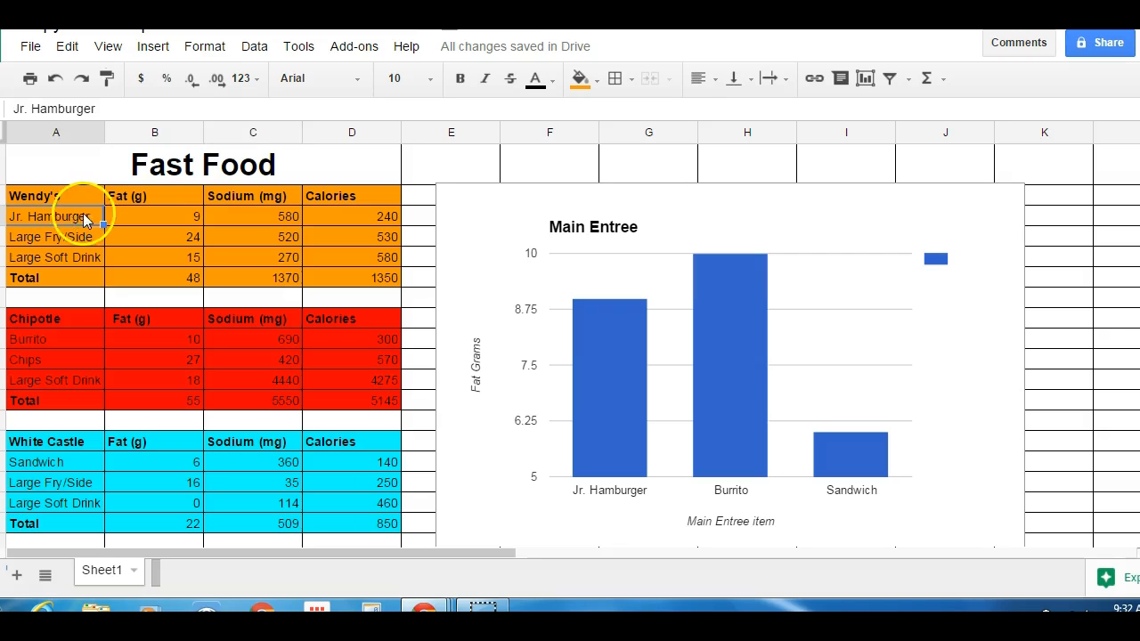
left_click_drag(62, 216, 55, 255)
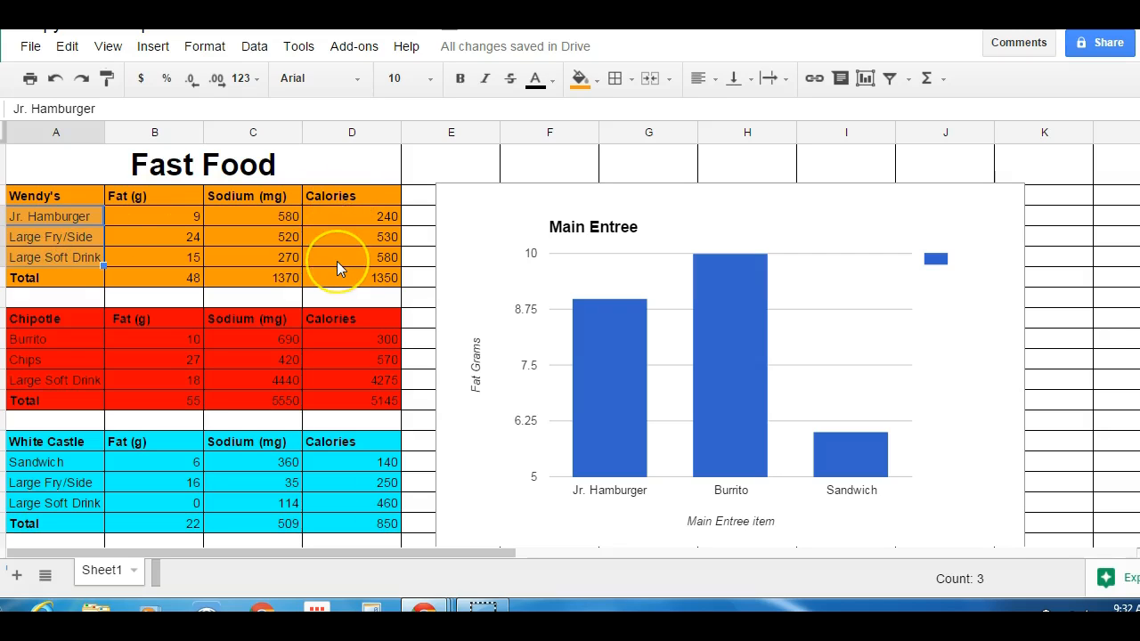
left_click(289, 235)
left_click(46, 219)
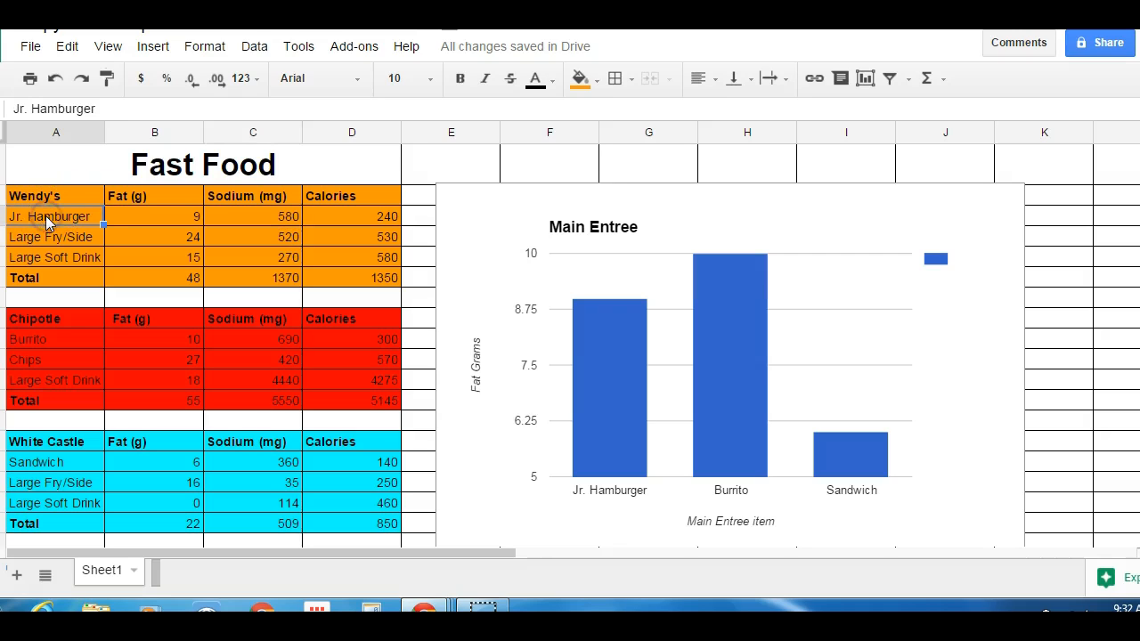
left_click(357, 215)
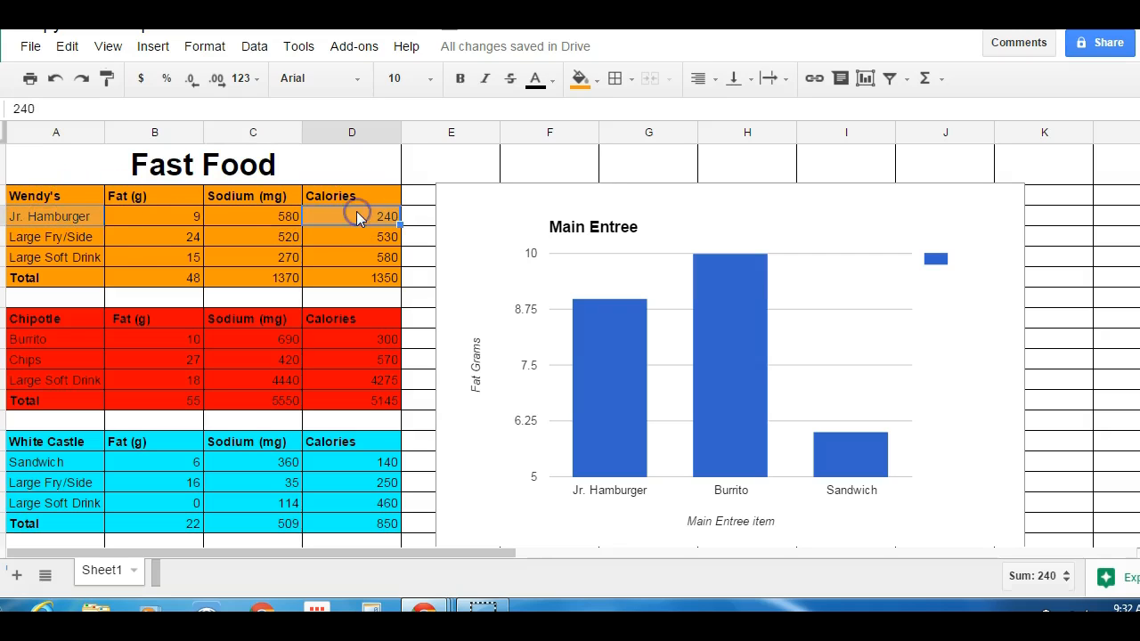
left_click(55, 237, "ctrl")
left_click(338, 235, "ctrl")
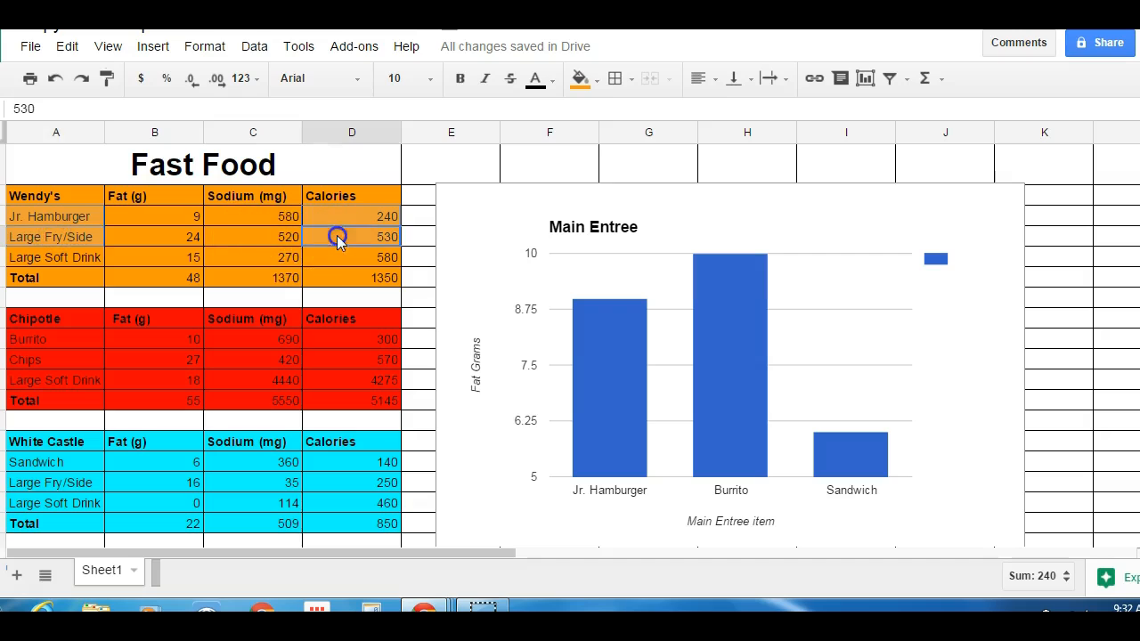
left_click(89, 257, "ctrl")
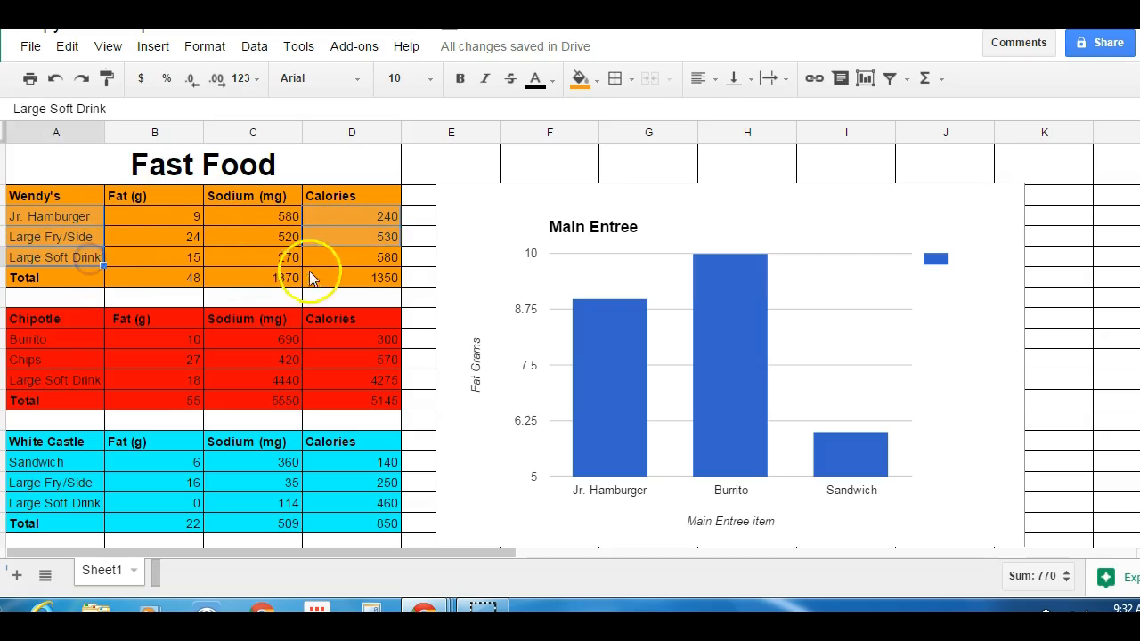
left_click(363, 258, "ctrl")
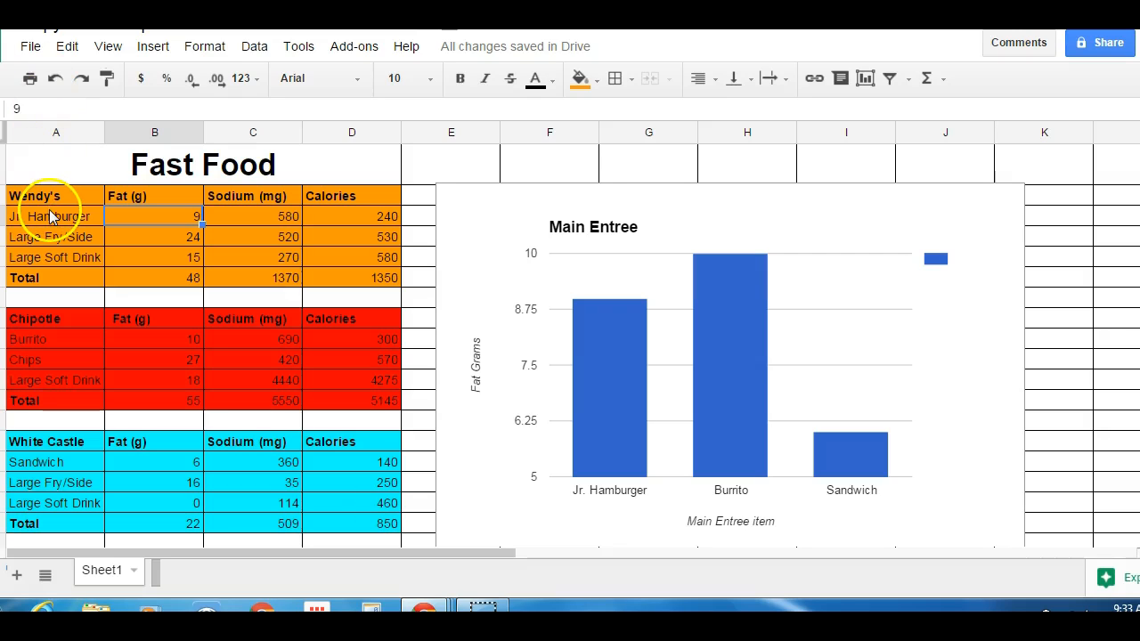
Step: Create a pie chart from the three Wendy's item names and their calories, ranges A3:A5 and D3:D5
left_click_drag(51, 216, 54, 265)
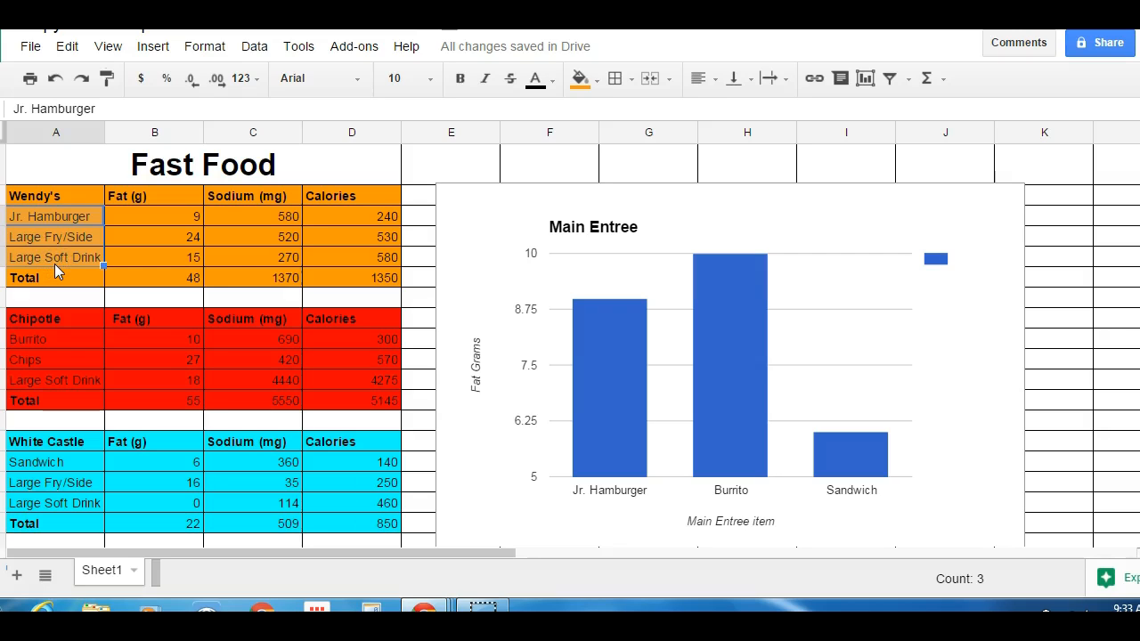
left_click_drag(340, 216, 343, 261)
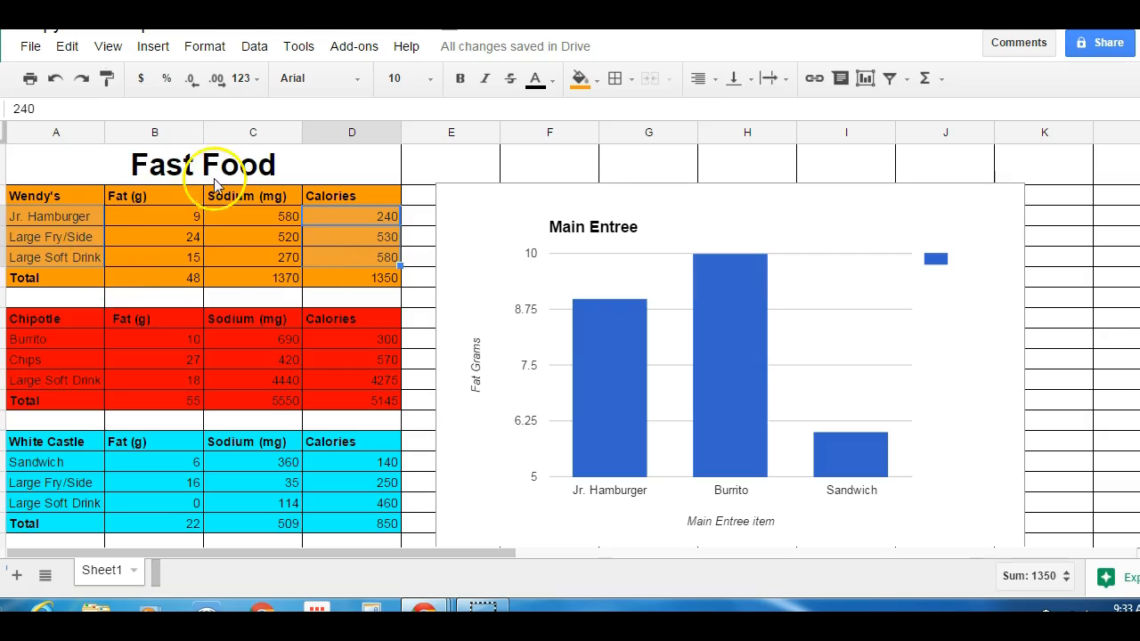
left_click(153, 46)
left_click(185, 216)
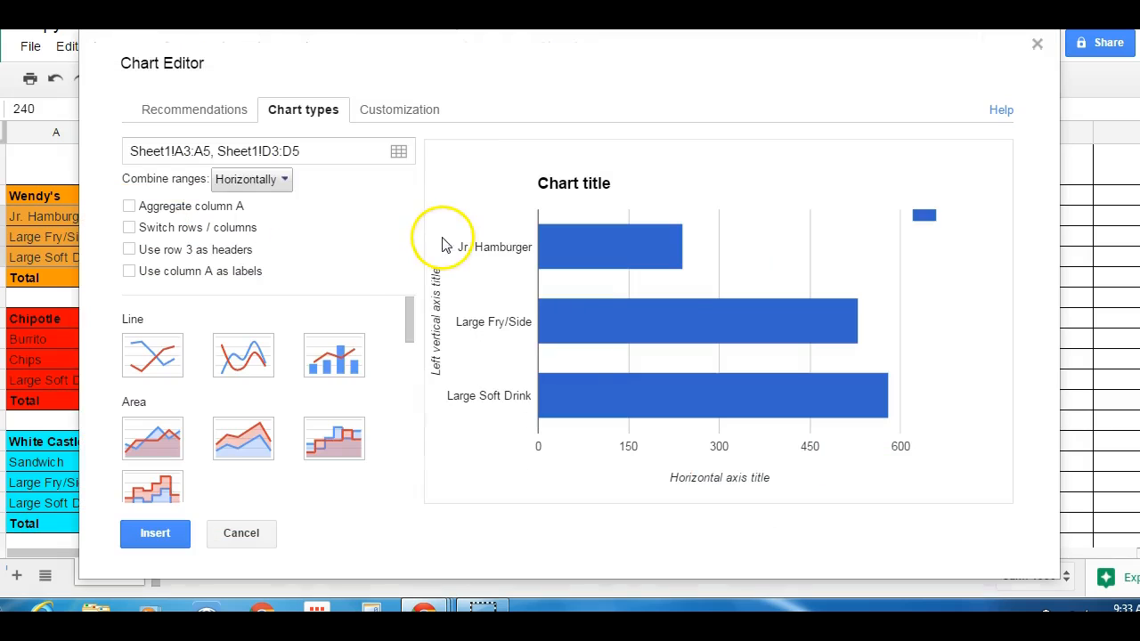
left_click_drag(407, 312, 419, 397)
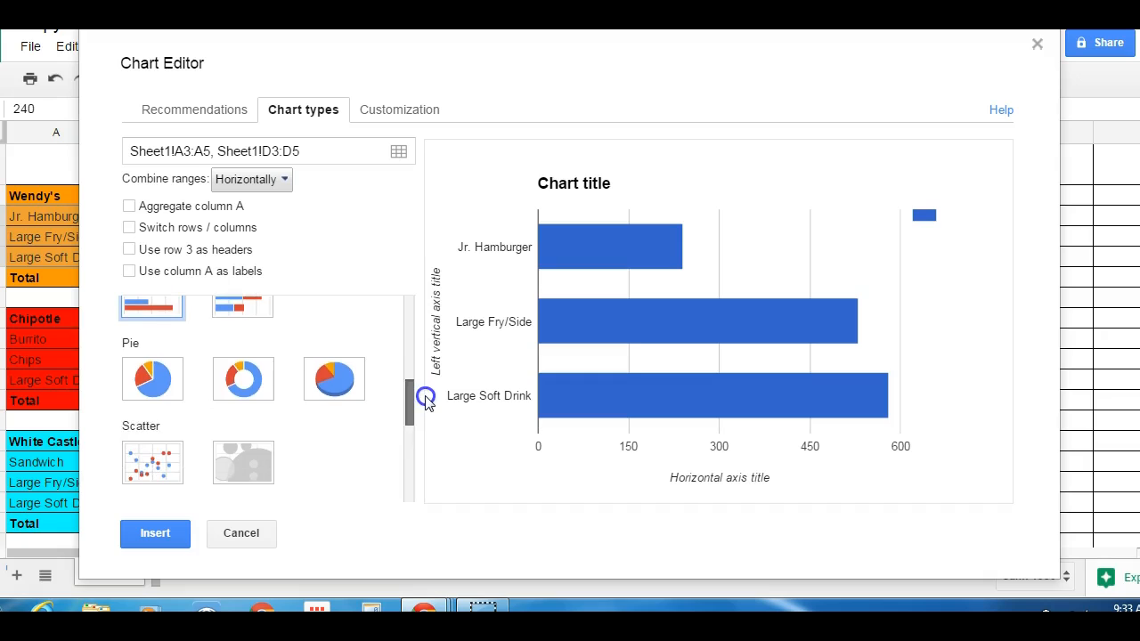
left_click(153, 381)
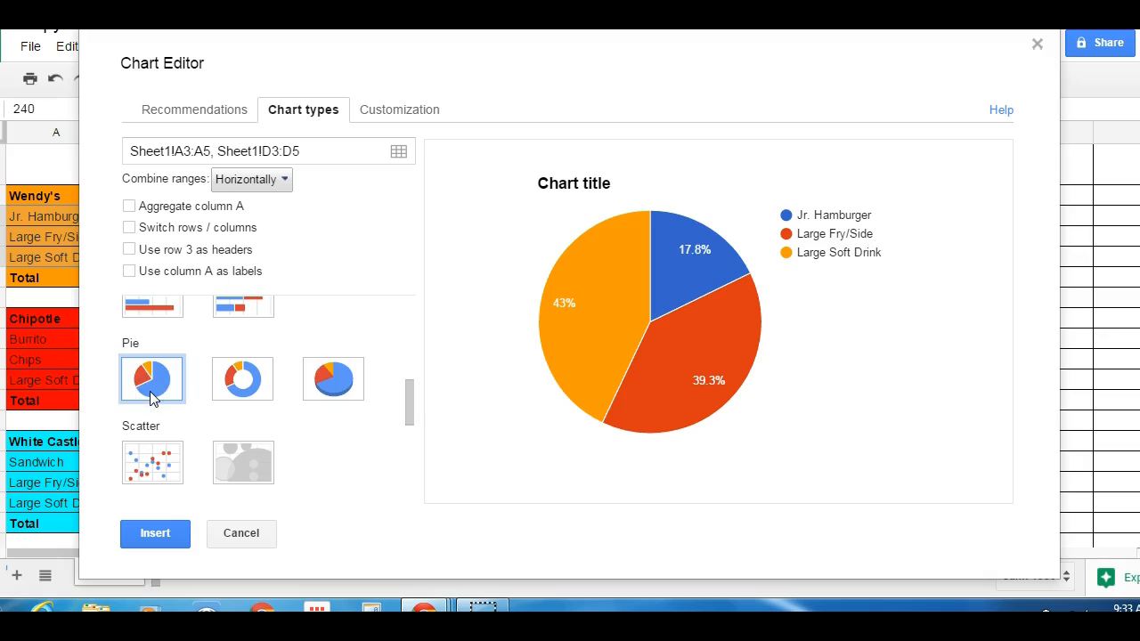
Step: Title the pie chart "Wendy's Meal Calories" and insert it into the sheet
mouse_move(687, 307)
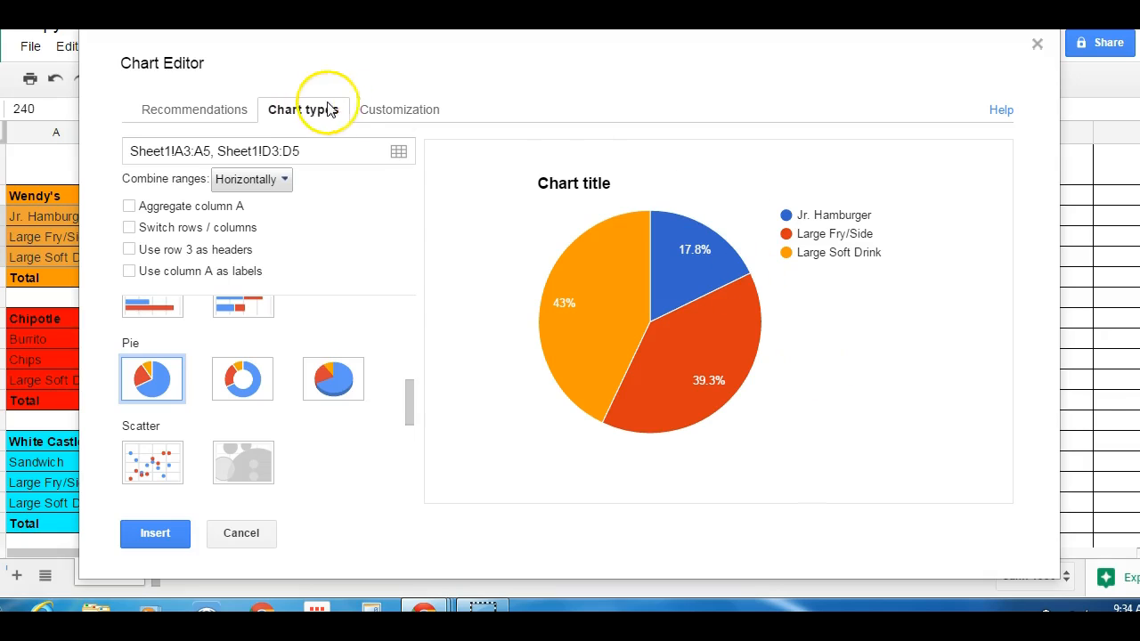
left_click(388, 108)
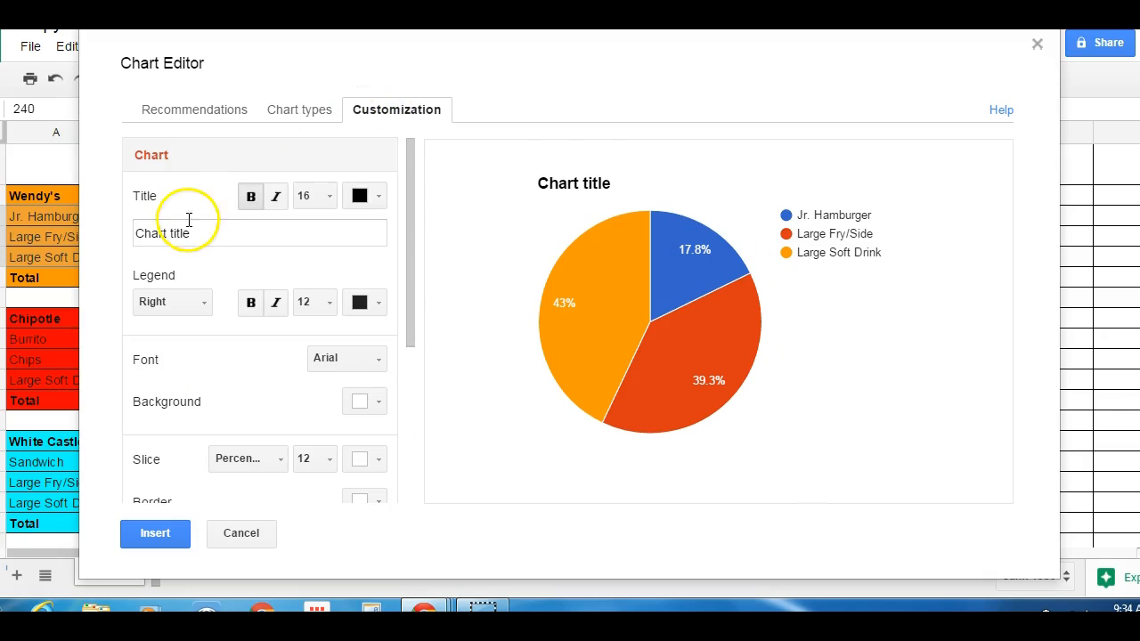
left_click_drag(204, 235, 95, 226)
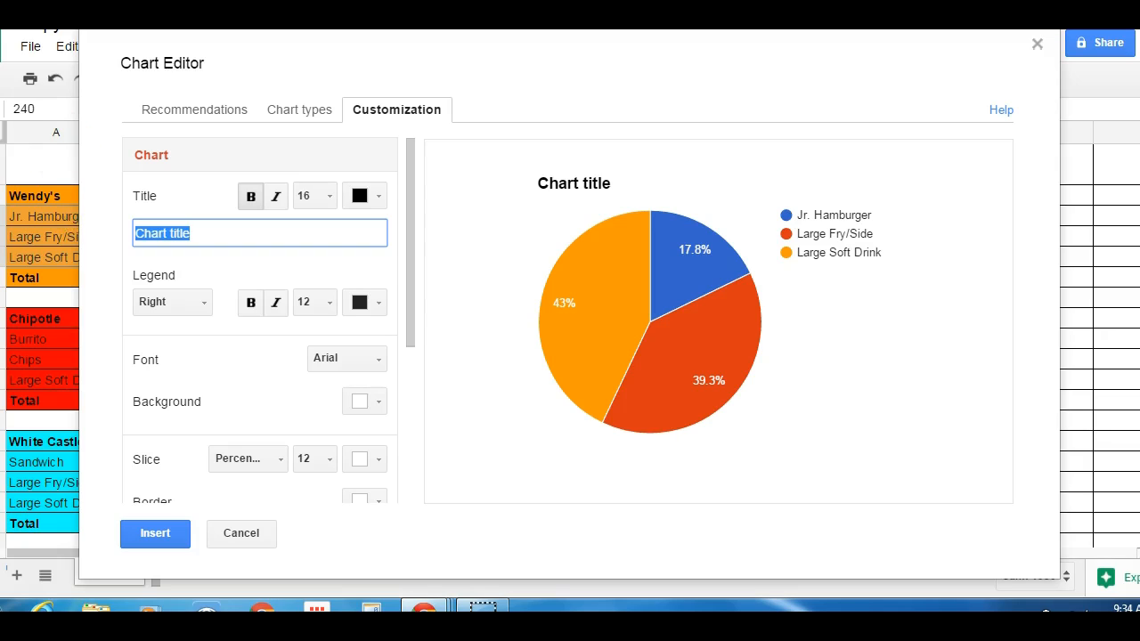
type("Wendy's Meal Calories")
left_click_drag(410, 234, 415, 407)
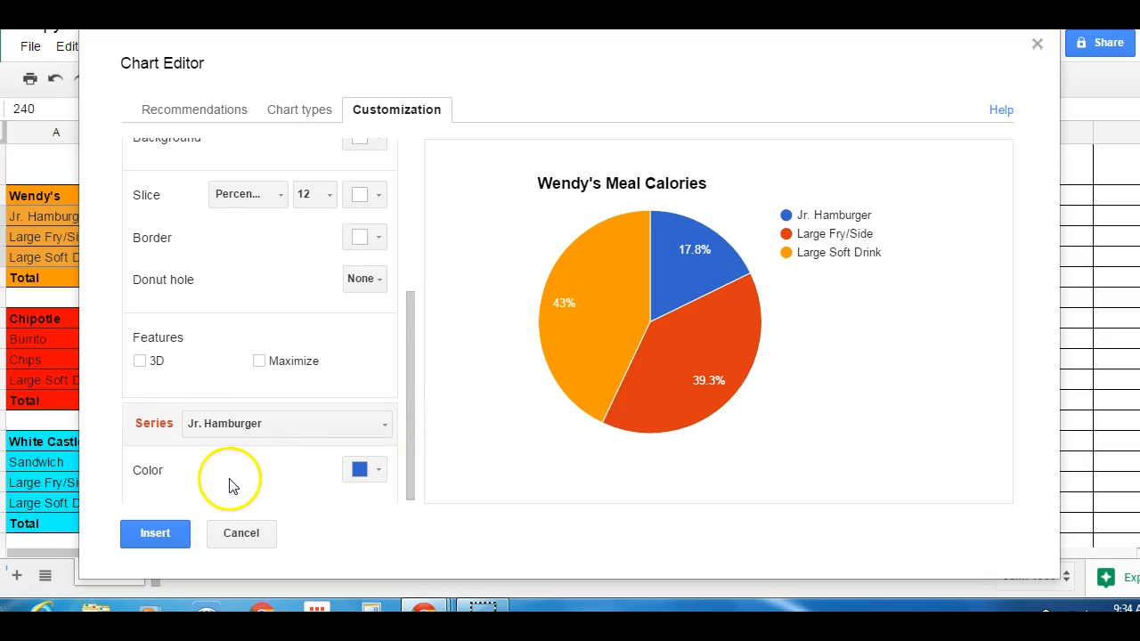
left_click(155, 533)
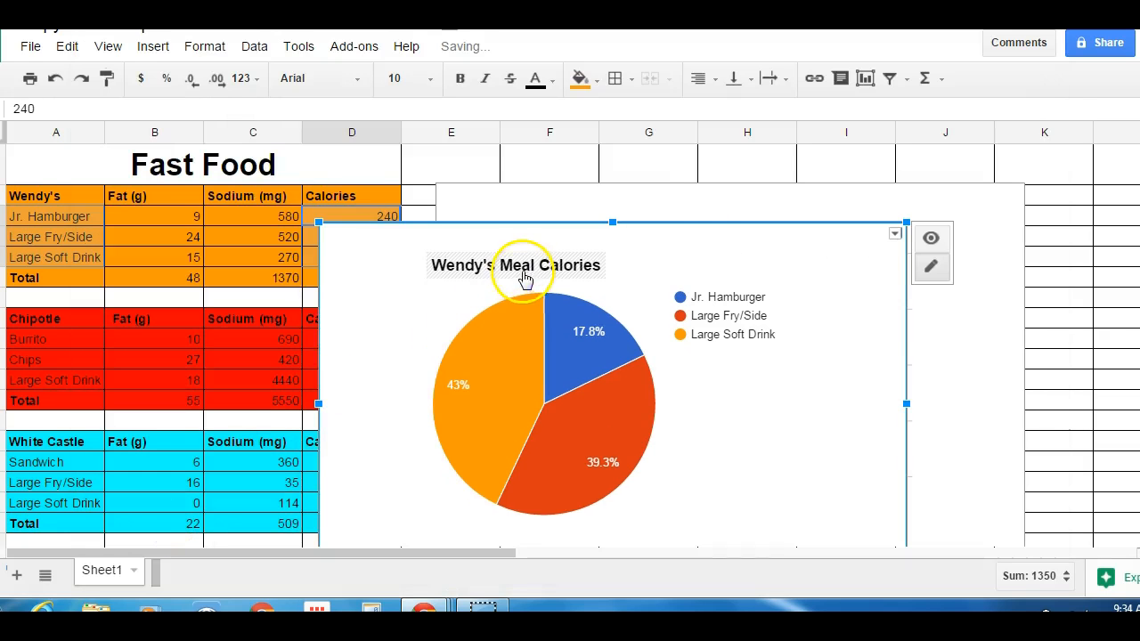
Step: Move the Wendy's Meal Calories pie chart directly below the Main Entree chart, over columns E to J, and deselect it
left_click_drag(704, 252, 832, 506)
scroll(832, 511, "down", 4)
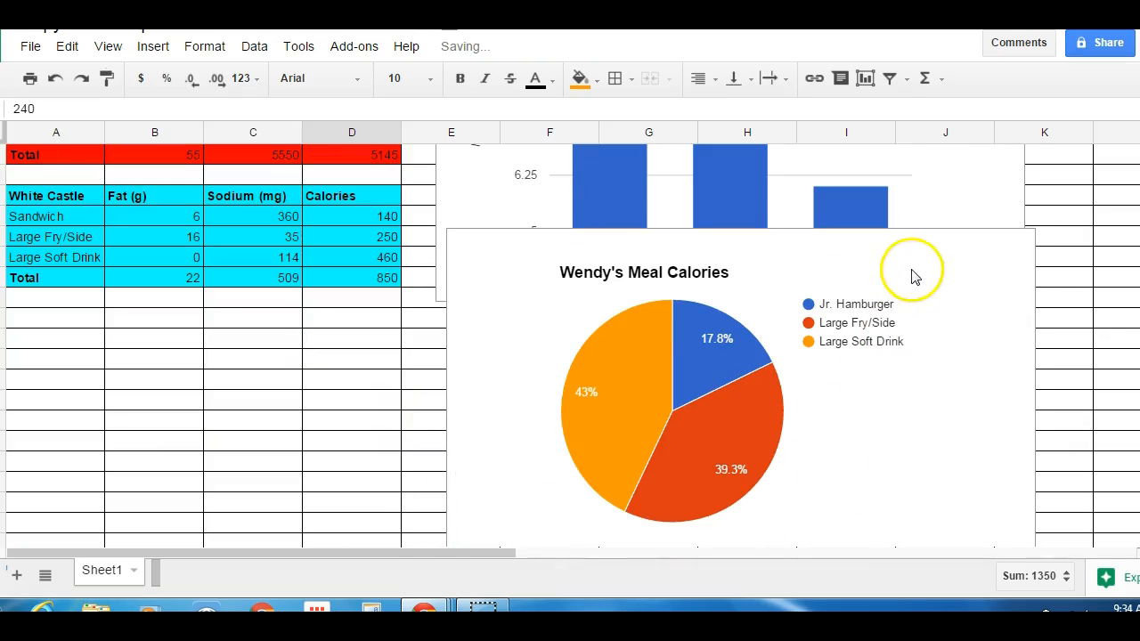
left_click(894, 357)
left_click_drag(896, 244, 887, 336)
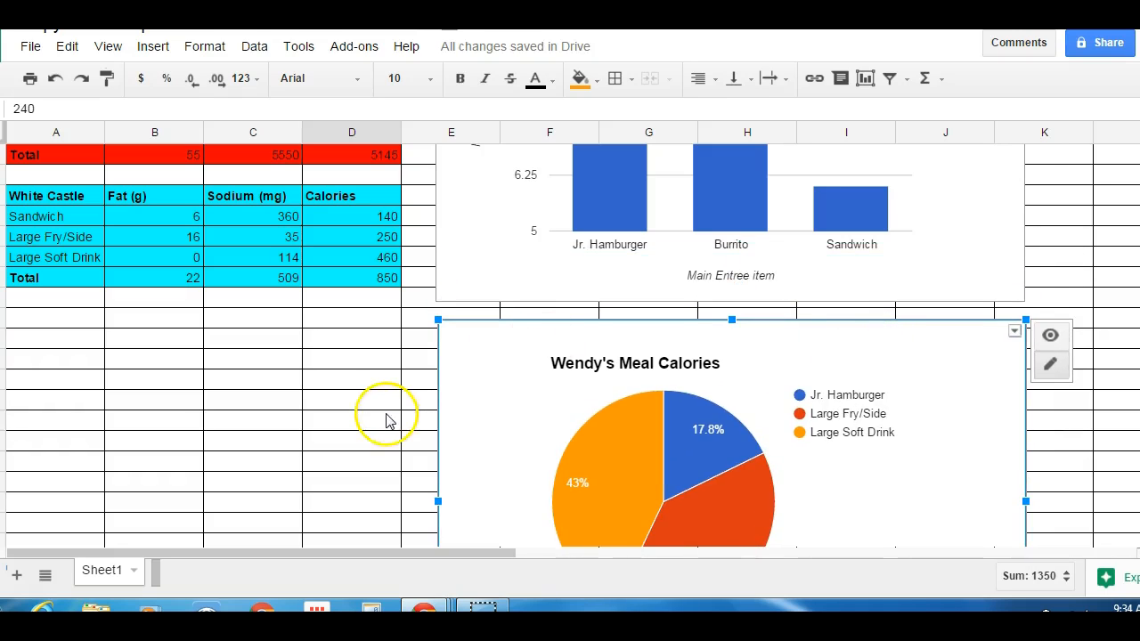
left_click(395, 340)
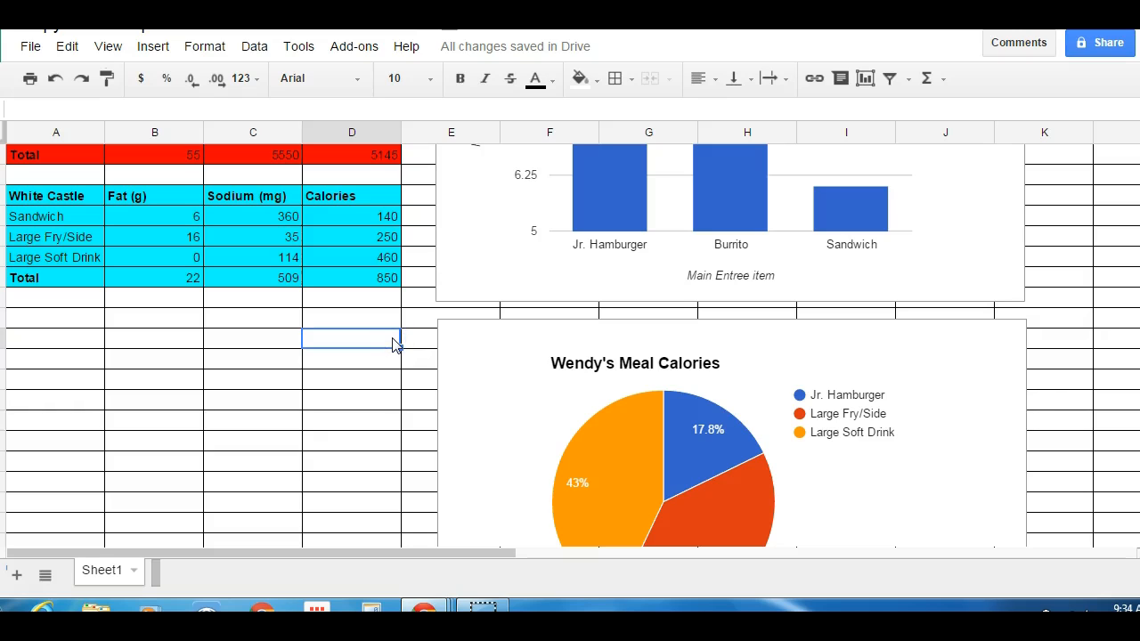
scroll(394, 346, "up", 4)
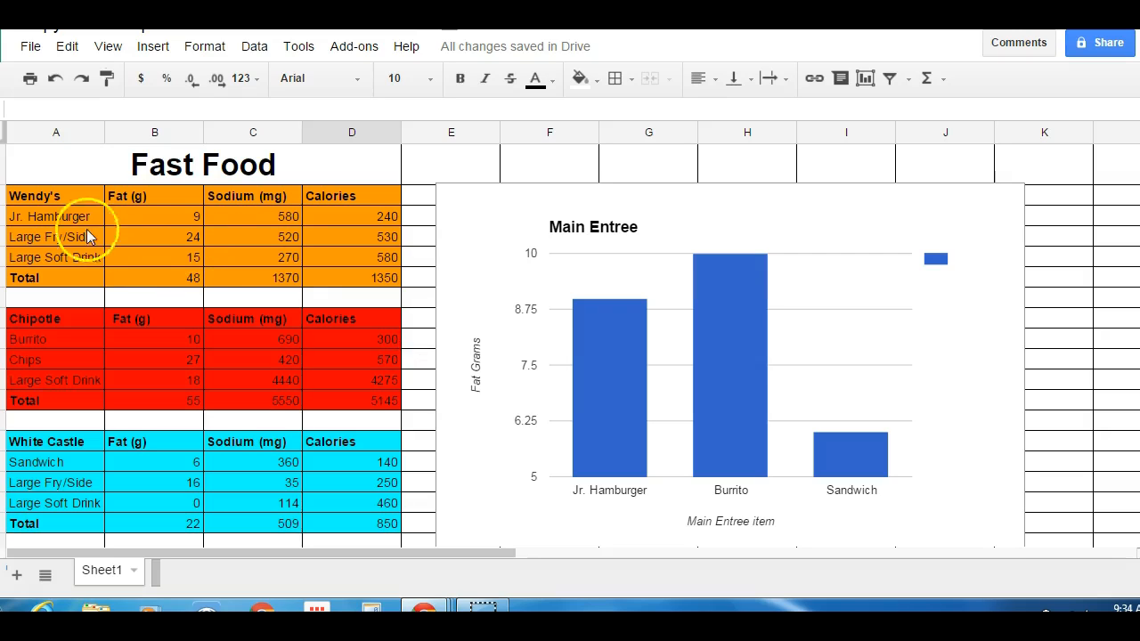
left_click_drag(69, 223, 307, 227)
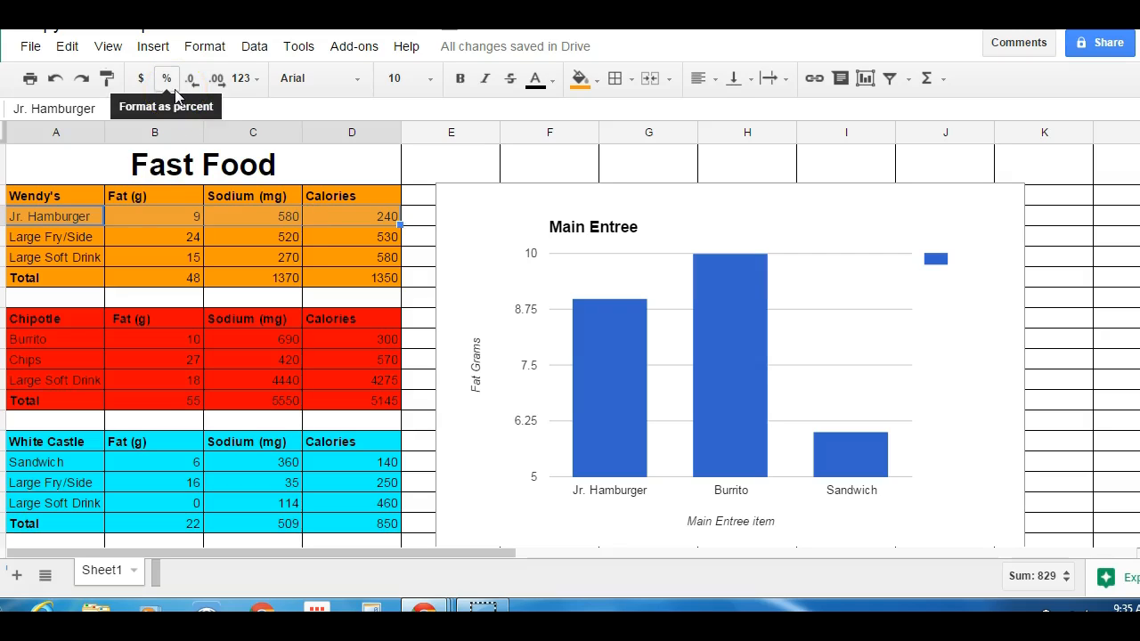
left_click(69, 341)
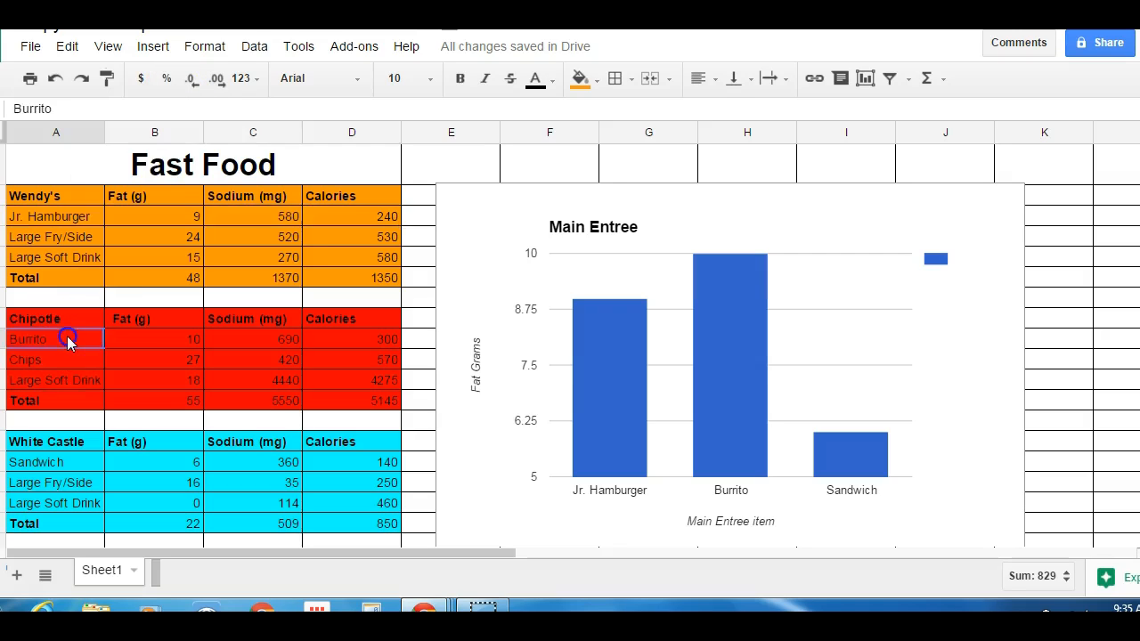
left_click(70, 223)
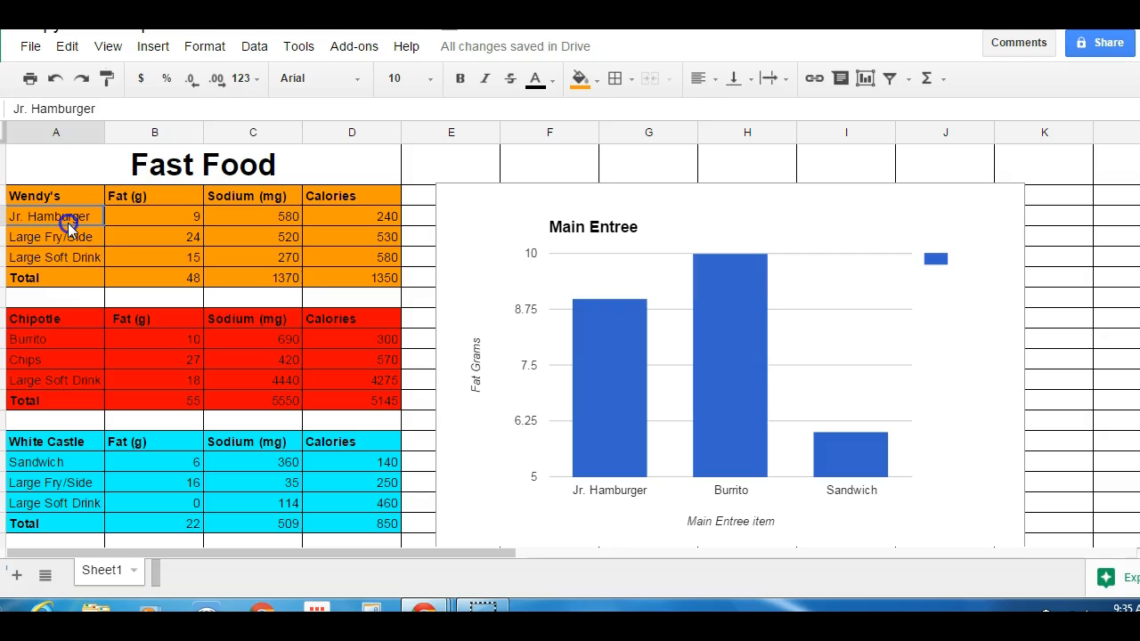
left_click_drag(68, 223, 244, 223)
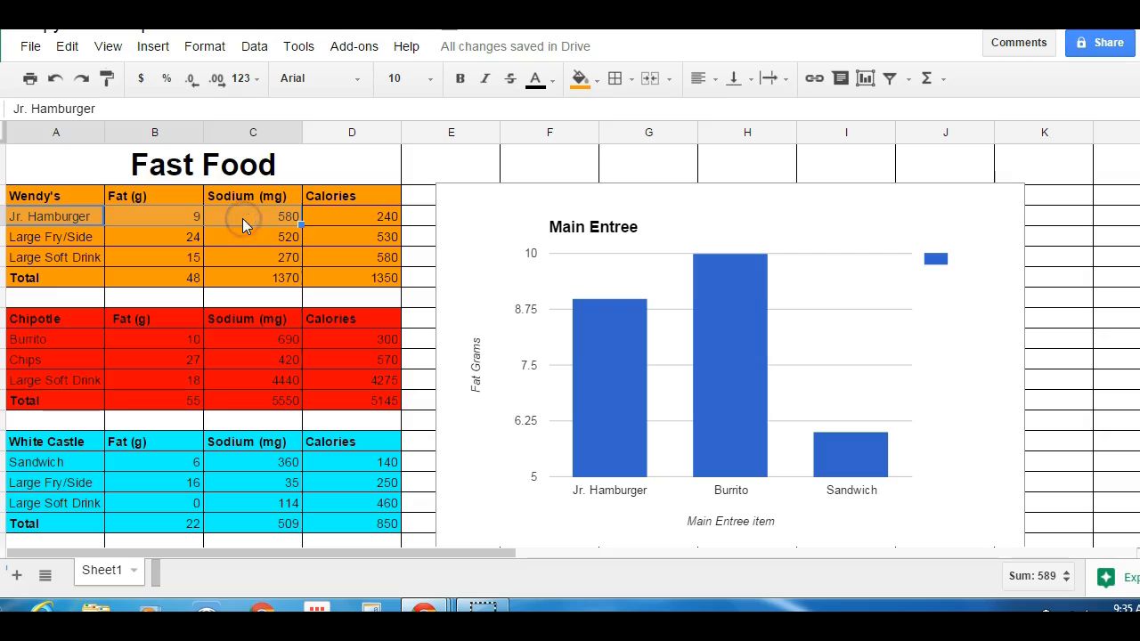
left_click_drag(44, 341, 241, 343)
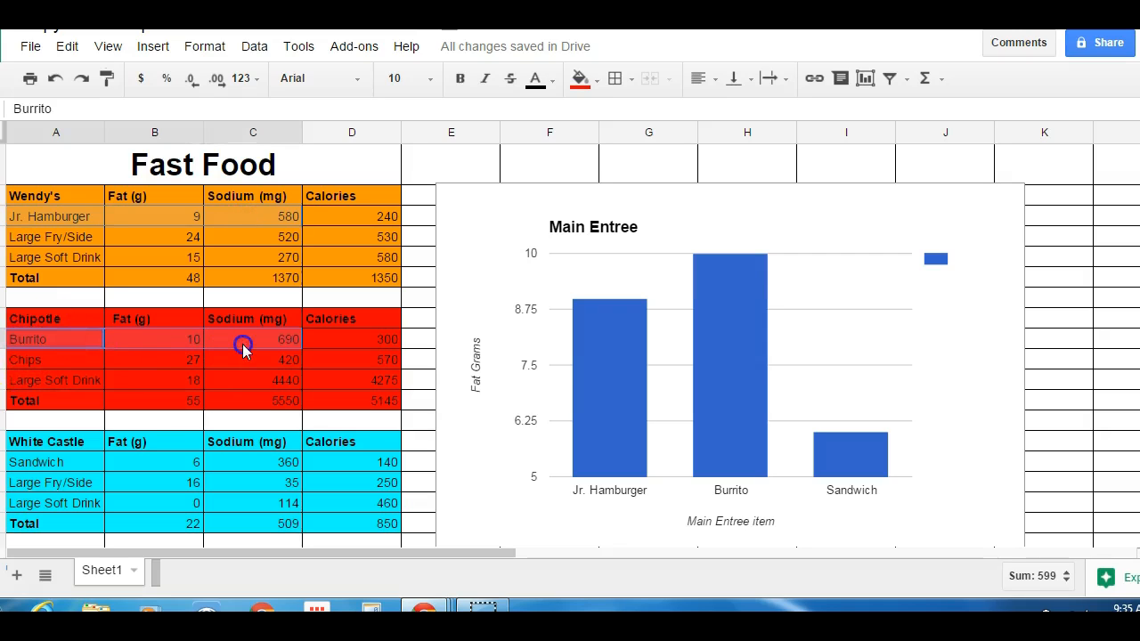
left_click_drag(43, 463, 236, 460)
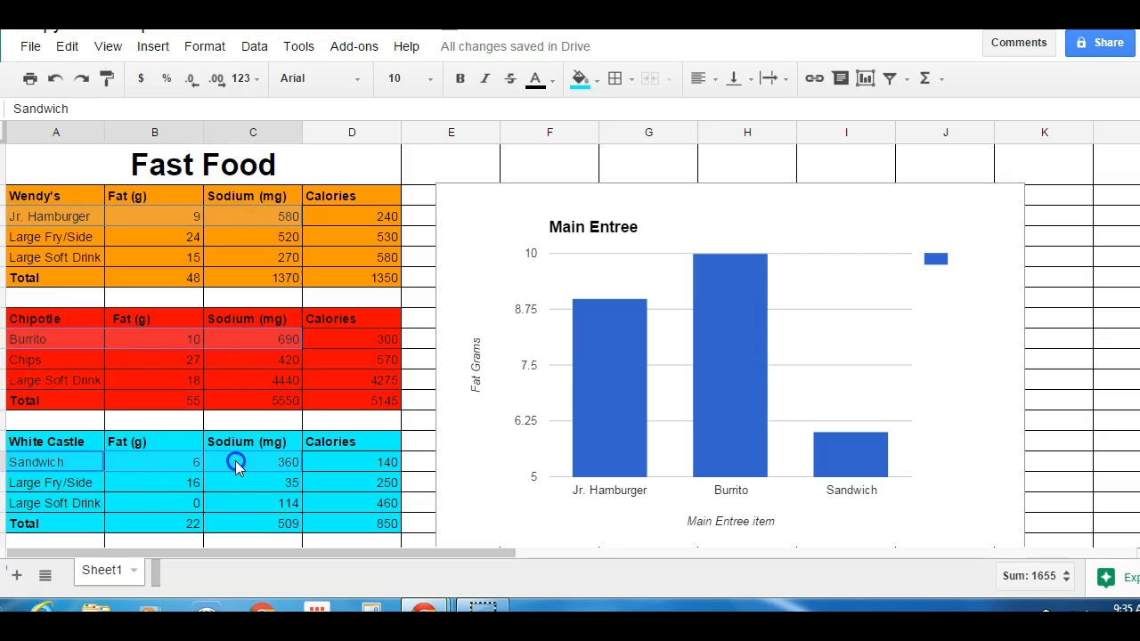
left_click(237, 418)
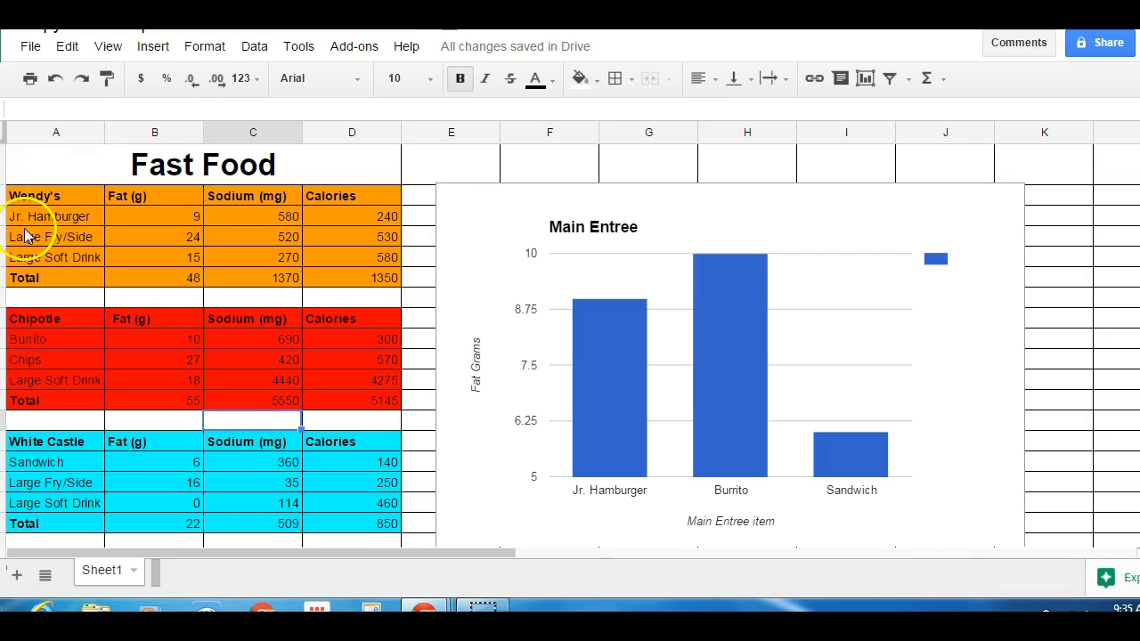